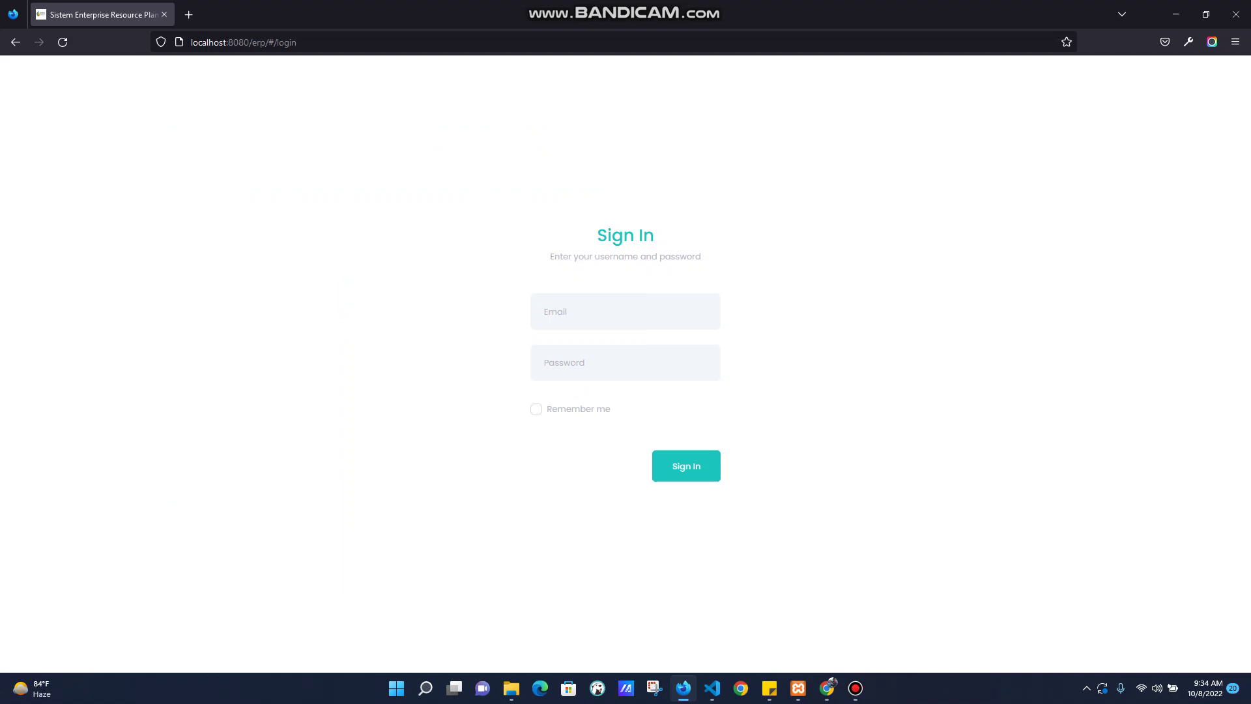
Sign in with the saved account, filling in its e-mail and password.
left_click(544, 312)
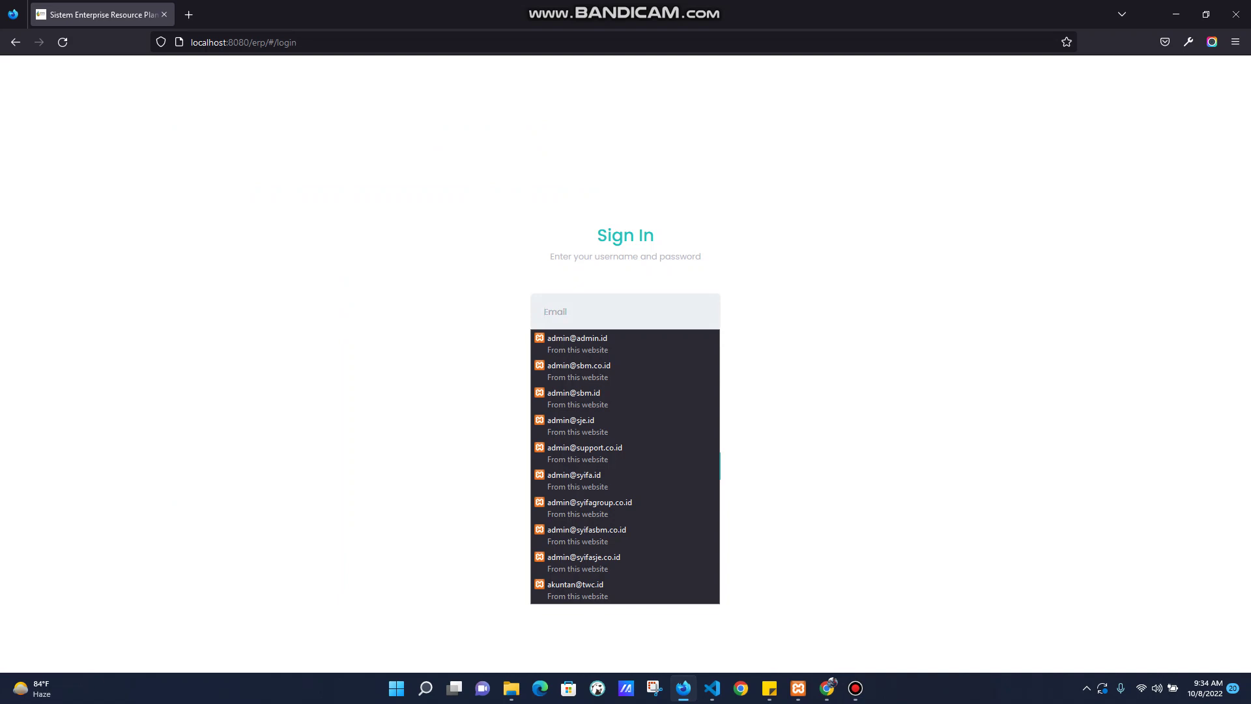
type("dar")
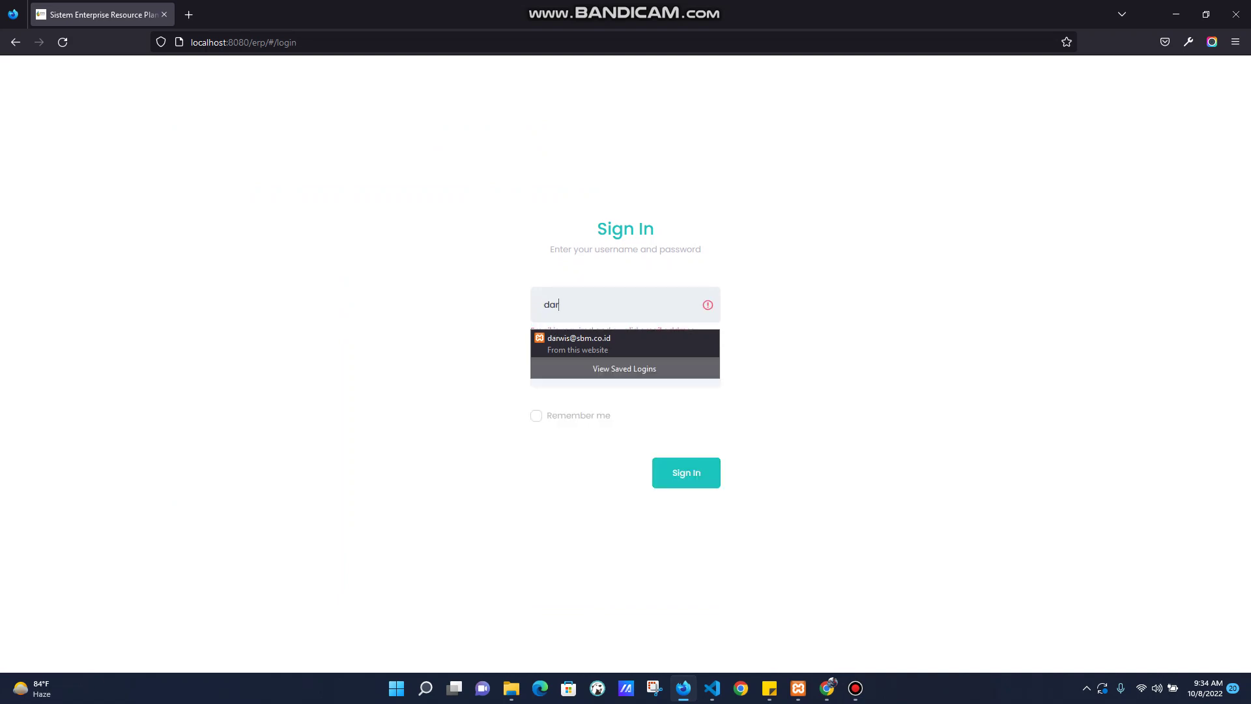
key("Down")
key("Return")
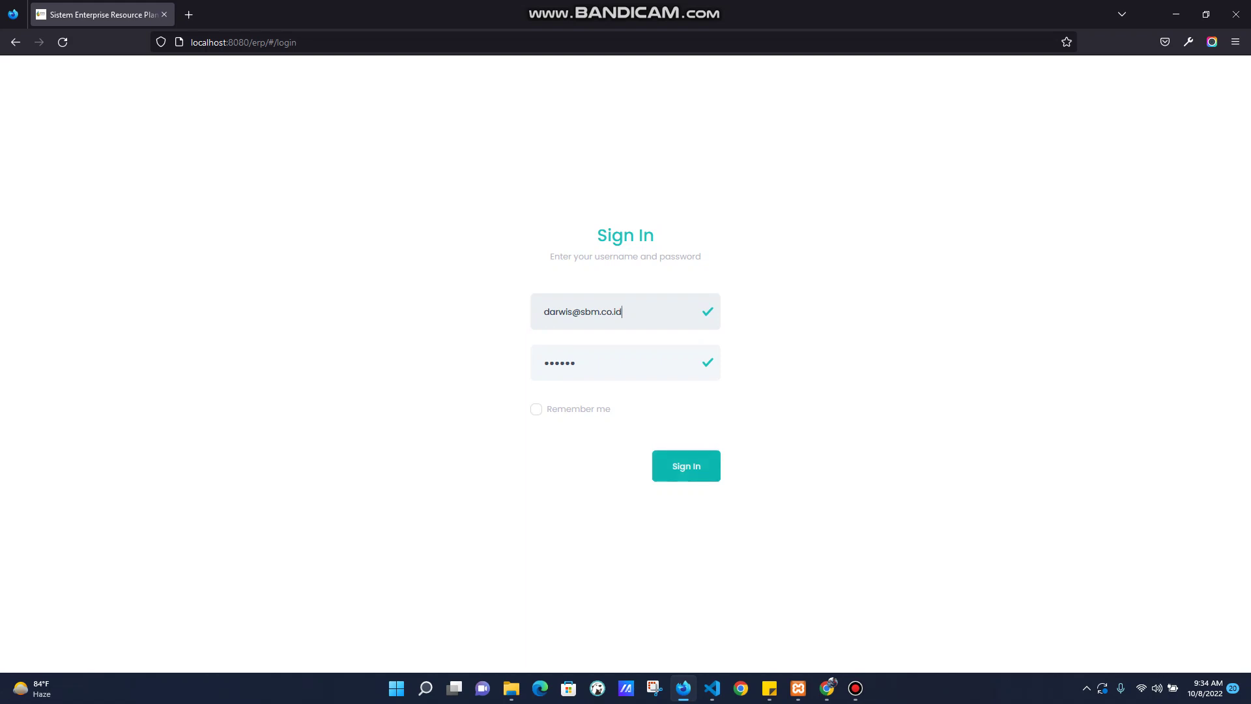
left_click(687, 466)
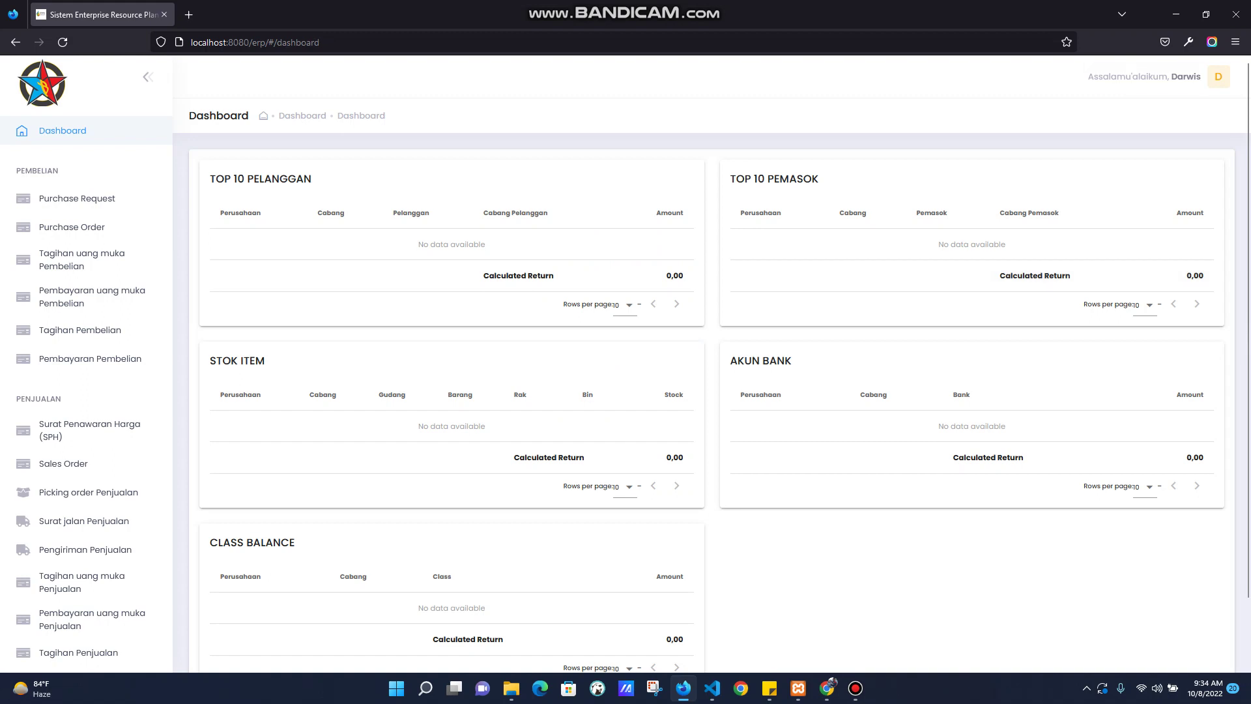
Review the signed-in account's profile, roles and company, and look through the available navigation modules.
left_click(1159, 77)
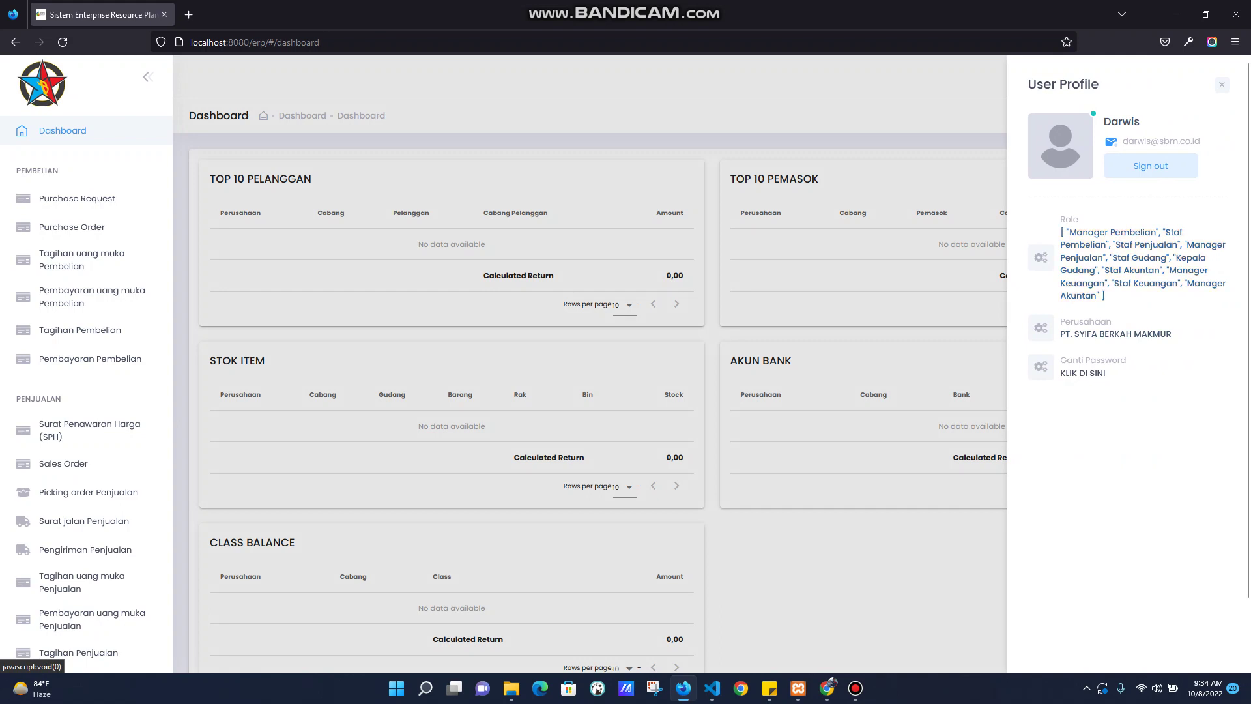
key("Escape")
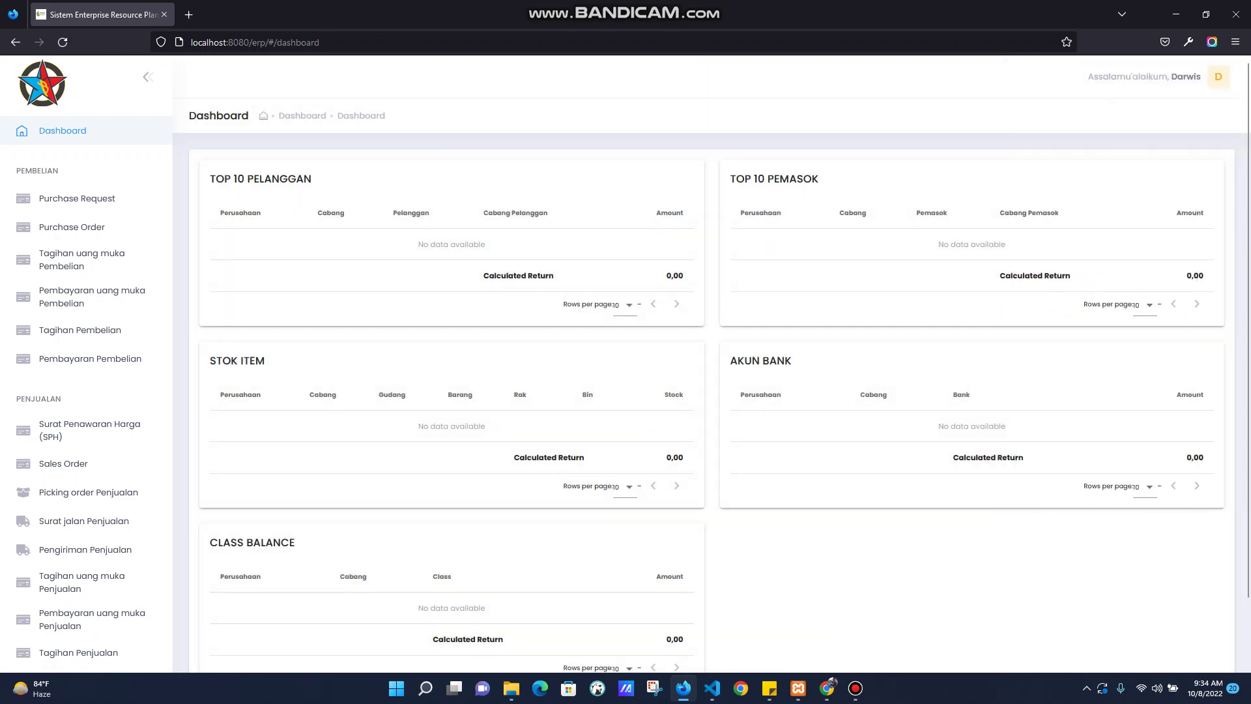
scroll(84, 300, "down", 8)
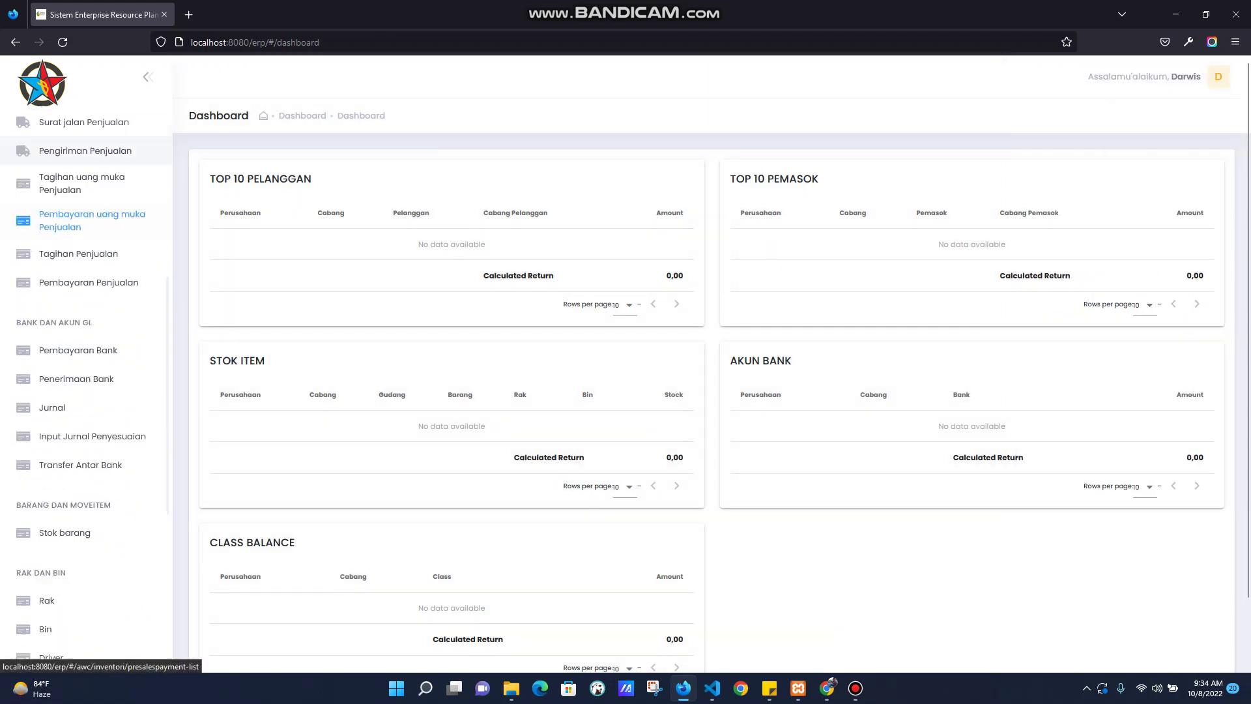
scroll(85, 300, "up", 8)
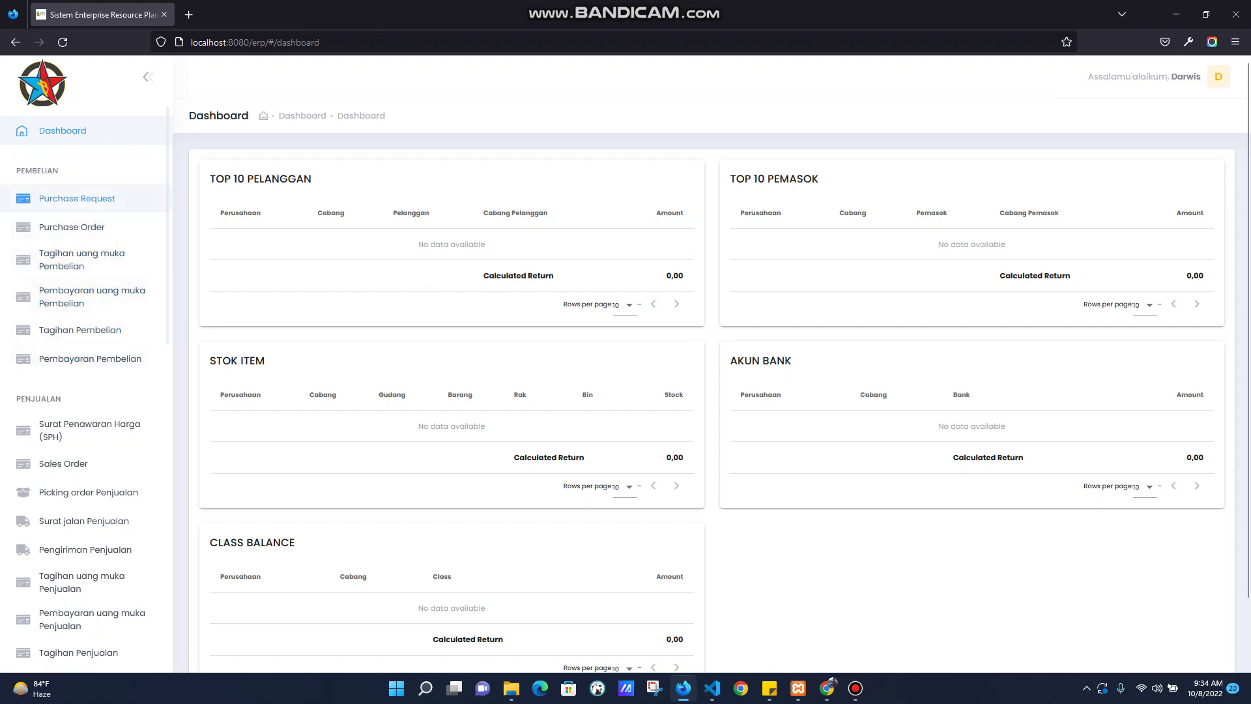
Start a new purchase request, enter its PO/IR request number and set the quotation date (Tanggal Penawaran) to 2022-10-08.
left_click(77, 198)
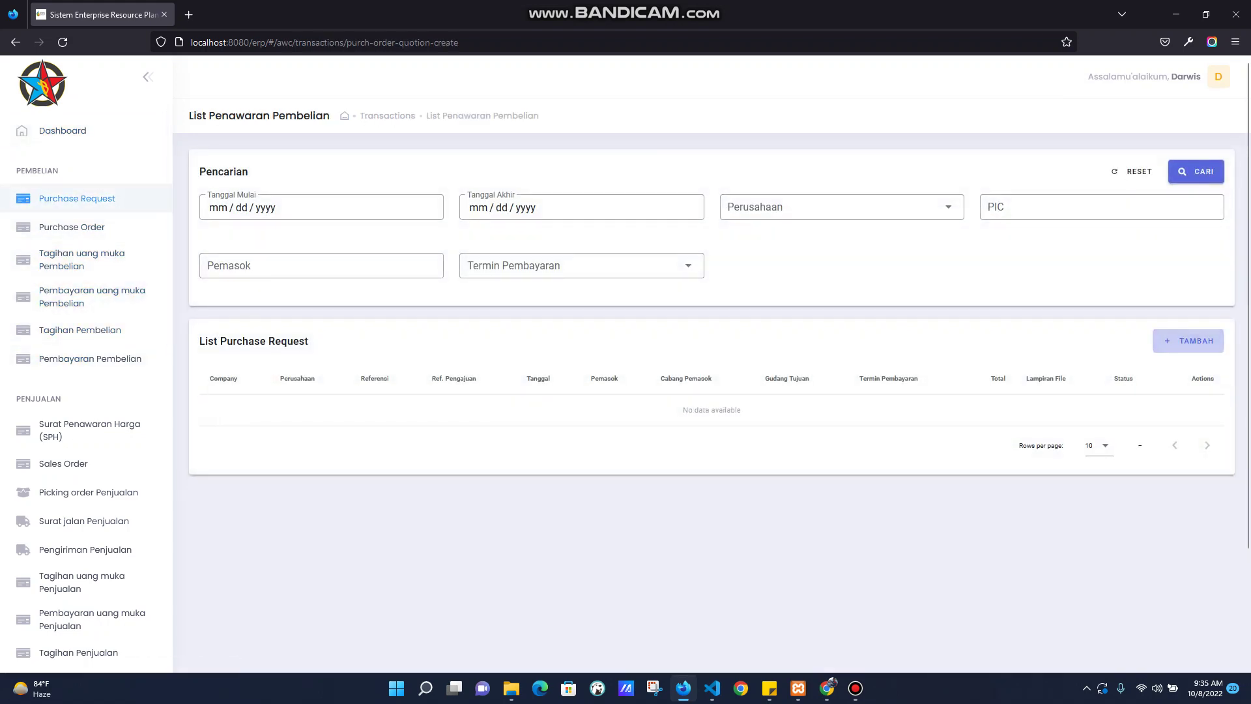
left_click(1189, 341)
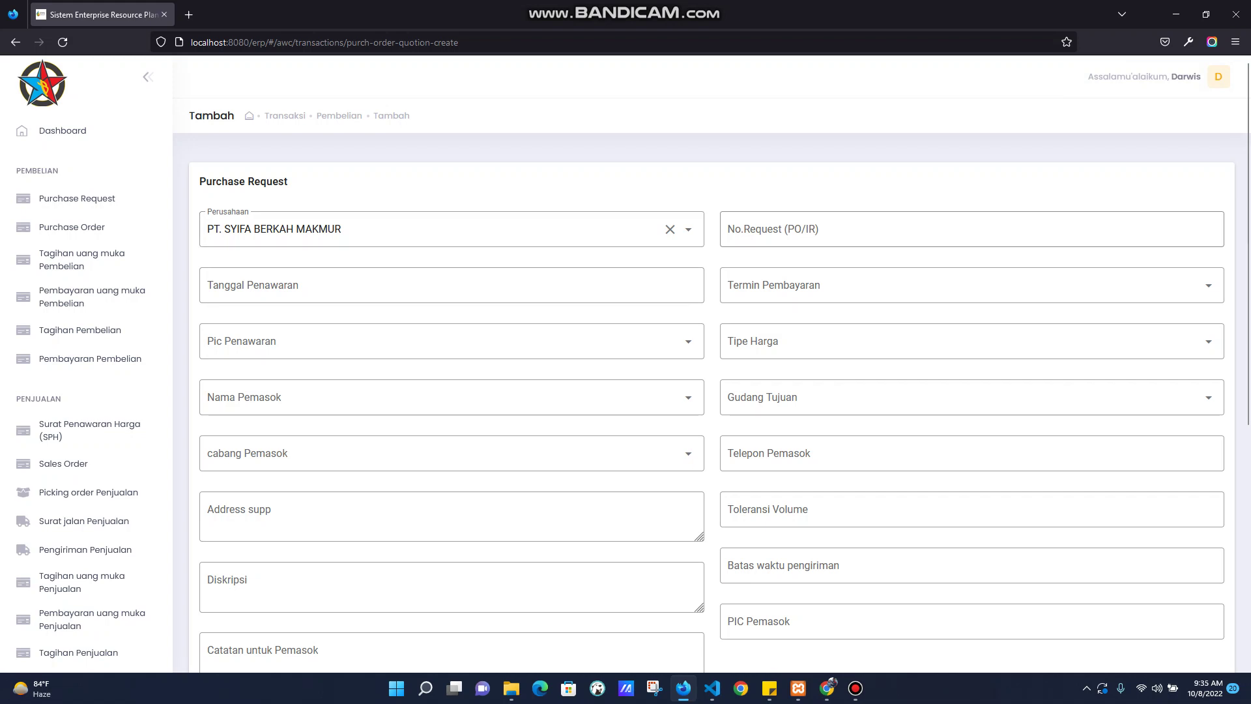
left_click(971, 229)
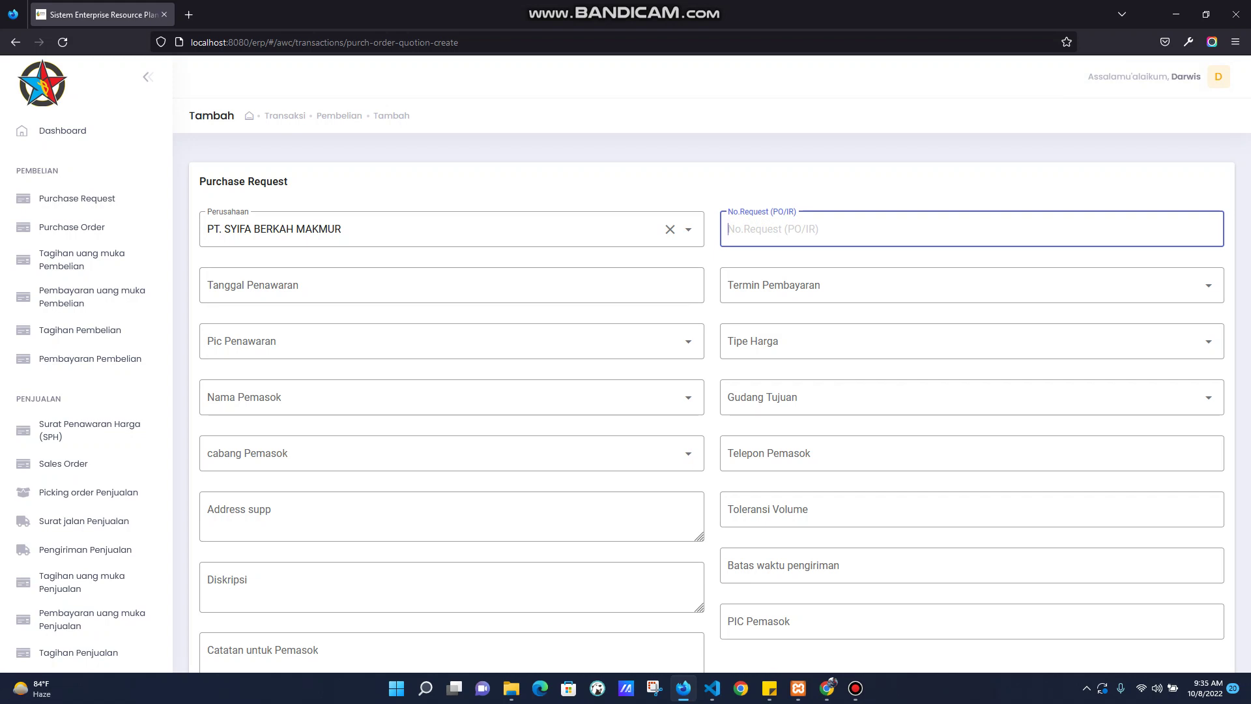
type("PO12345RA")
left_click(451, 285)
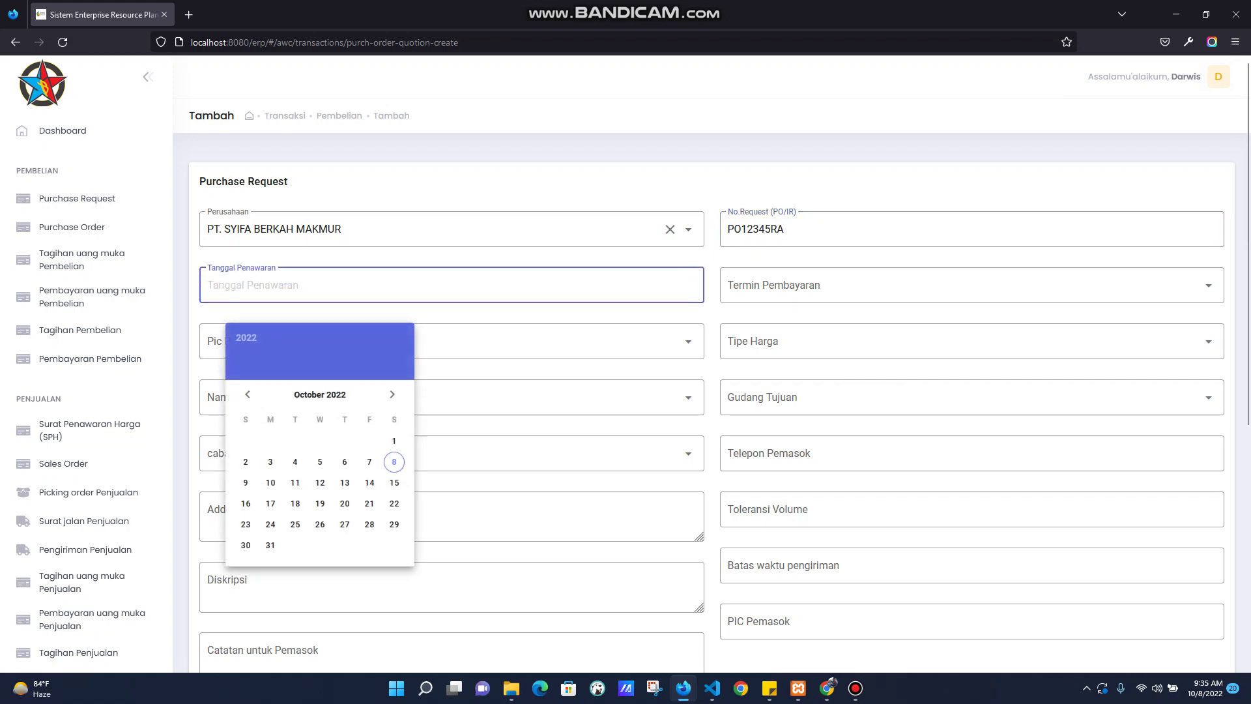
left_click(395, 463)
Set the payment term to Cash Only and select the quotation's person in charge (Pic Penawaran).
left_click(971, 285)
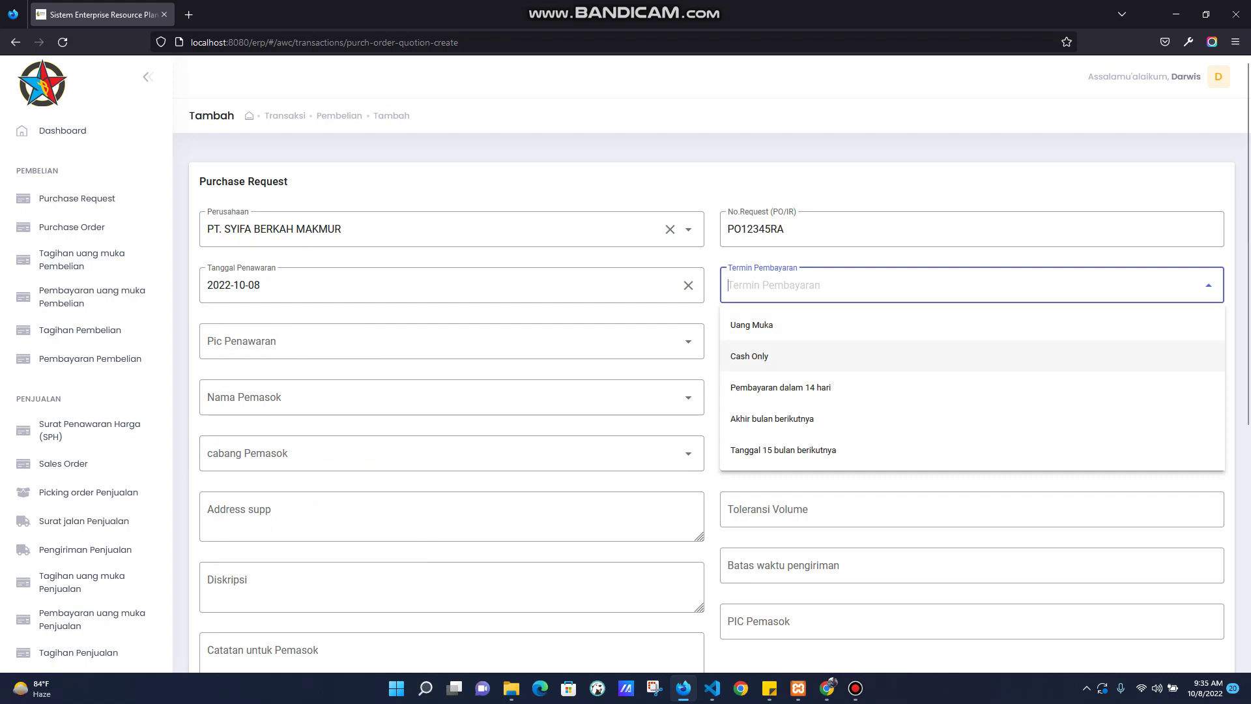
left_click(749, 356)
left_click(444, 341)
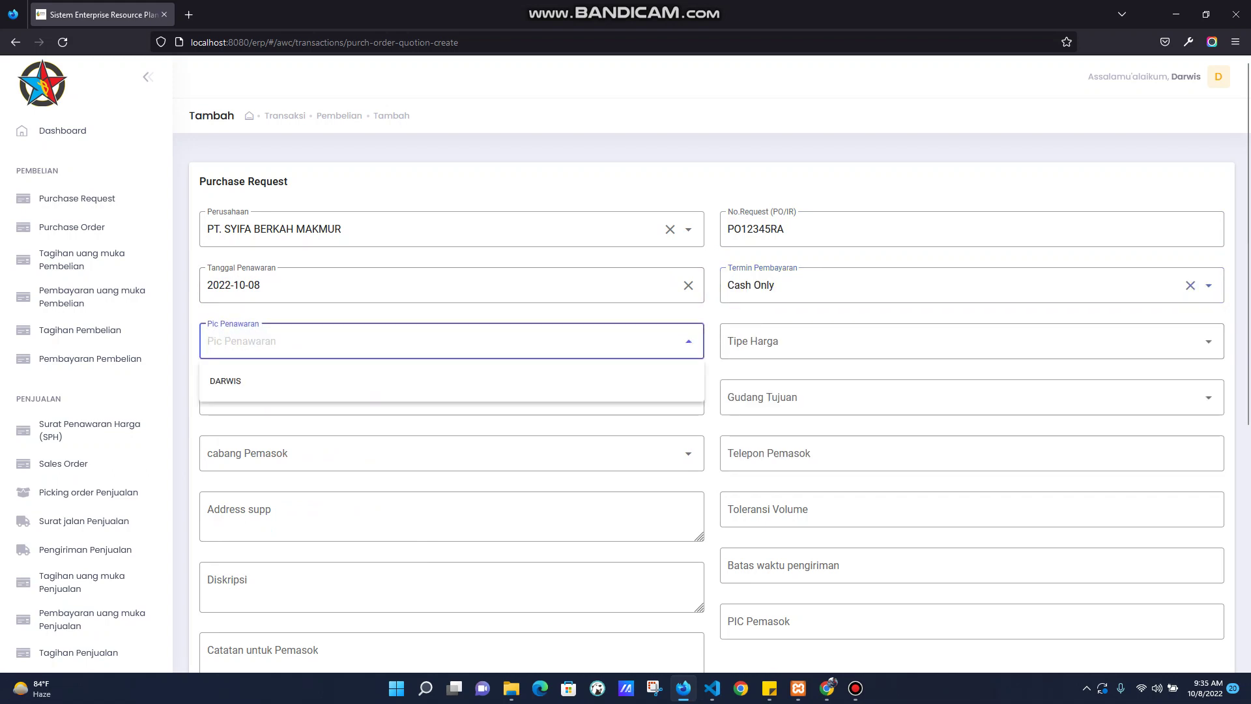
left_click(226, 381)
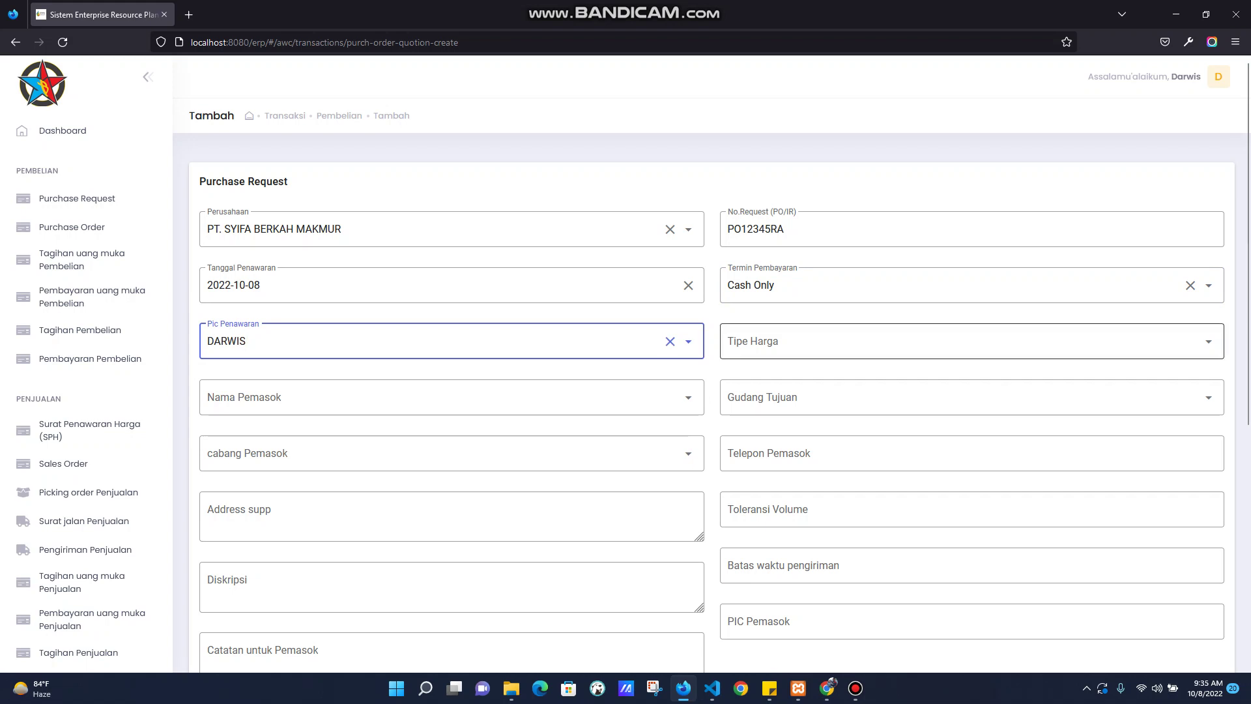
Open the Sales master list in a separate tab to check its entries, and return to the purchase request form.
scroll(710, 391, "down", 1)
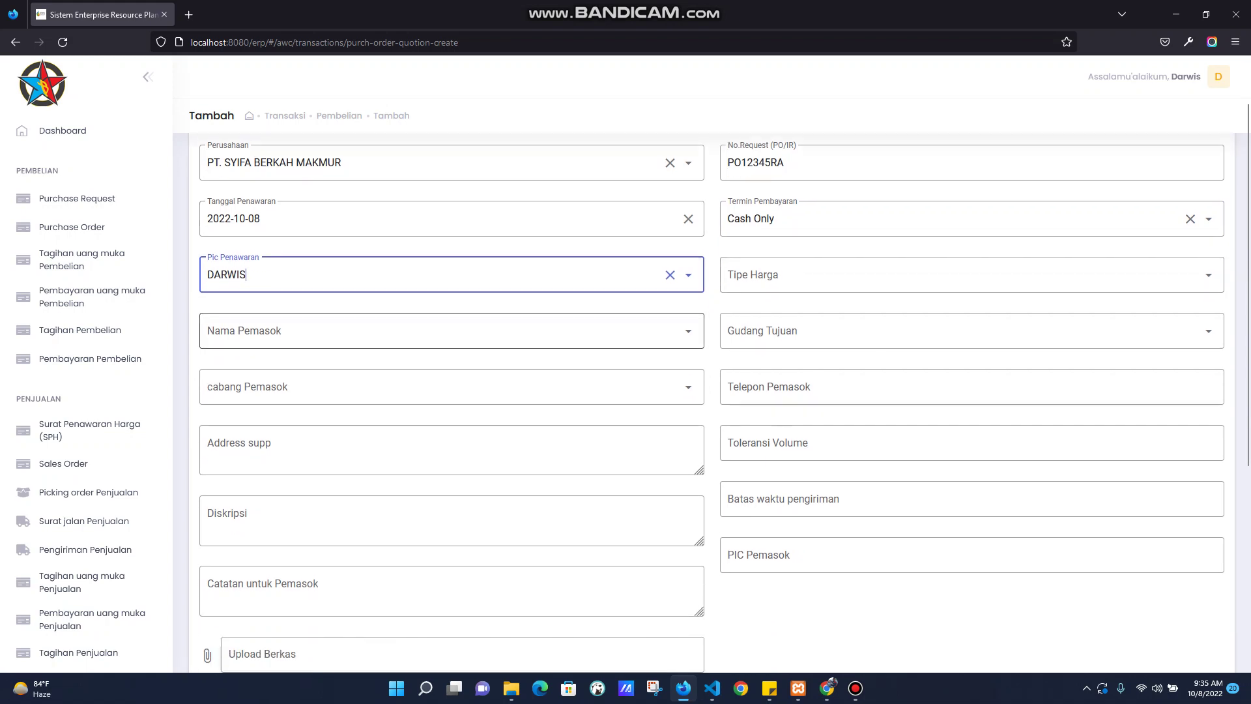
scroll(85, 359, "down", 10)
scroll(65, 363, "down", 3)
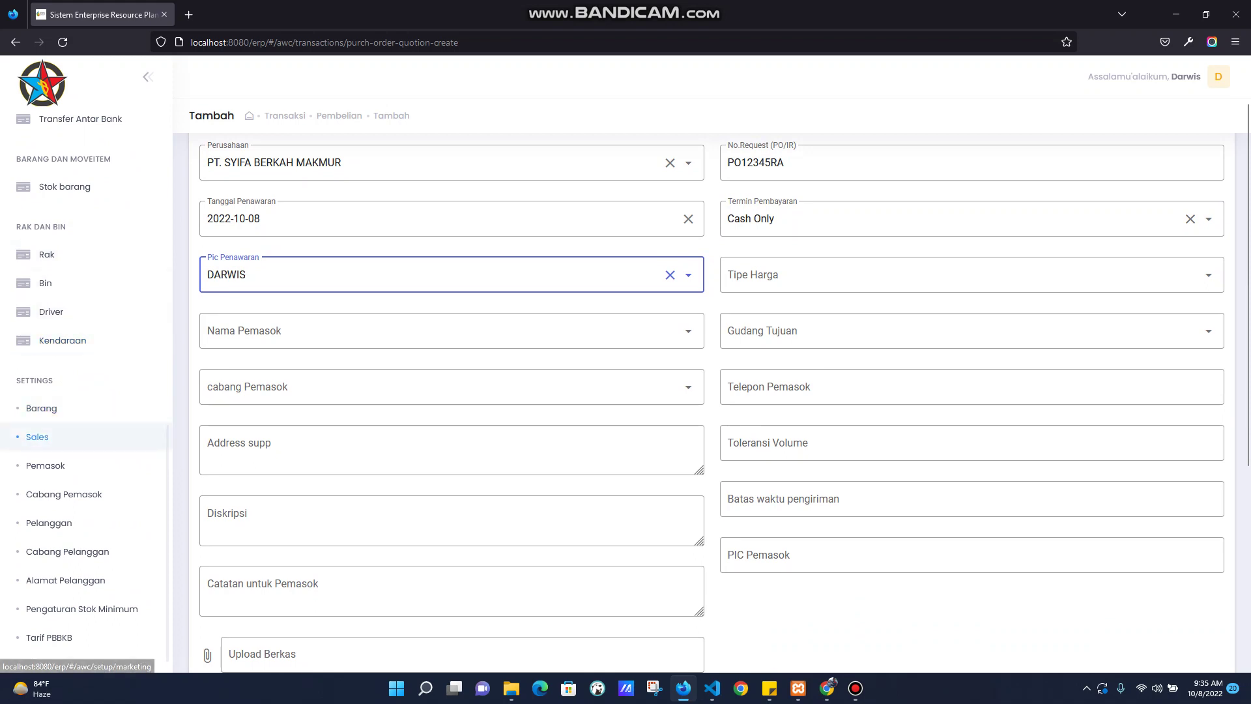
right_click(41, 438)
left_click(72, 450)
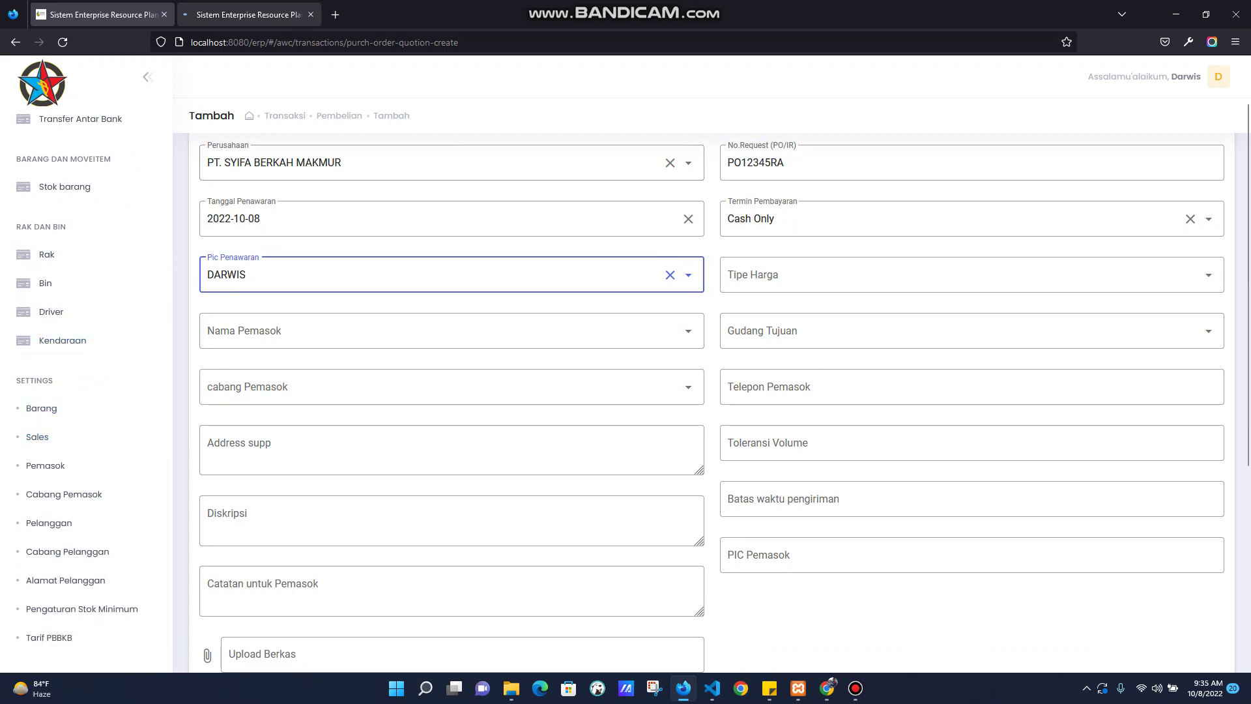
left_click(249, 15)
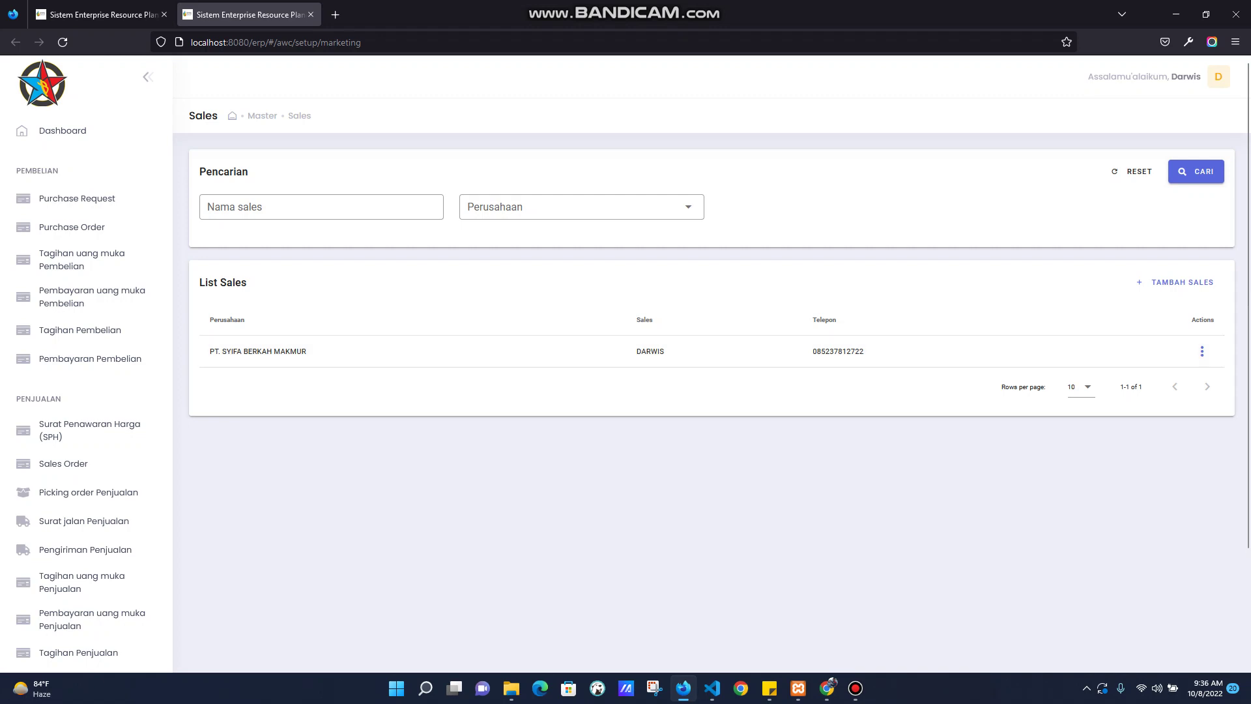
left_click(101, 15)
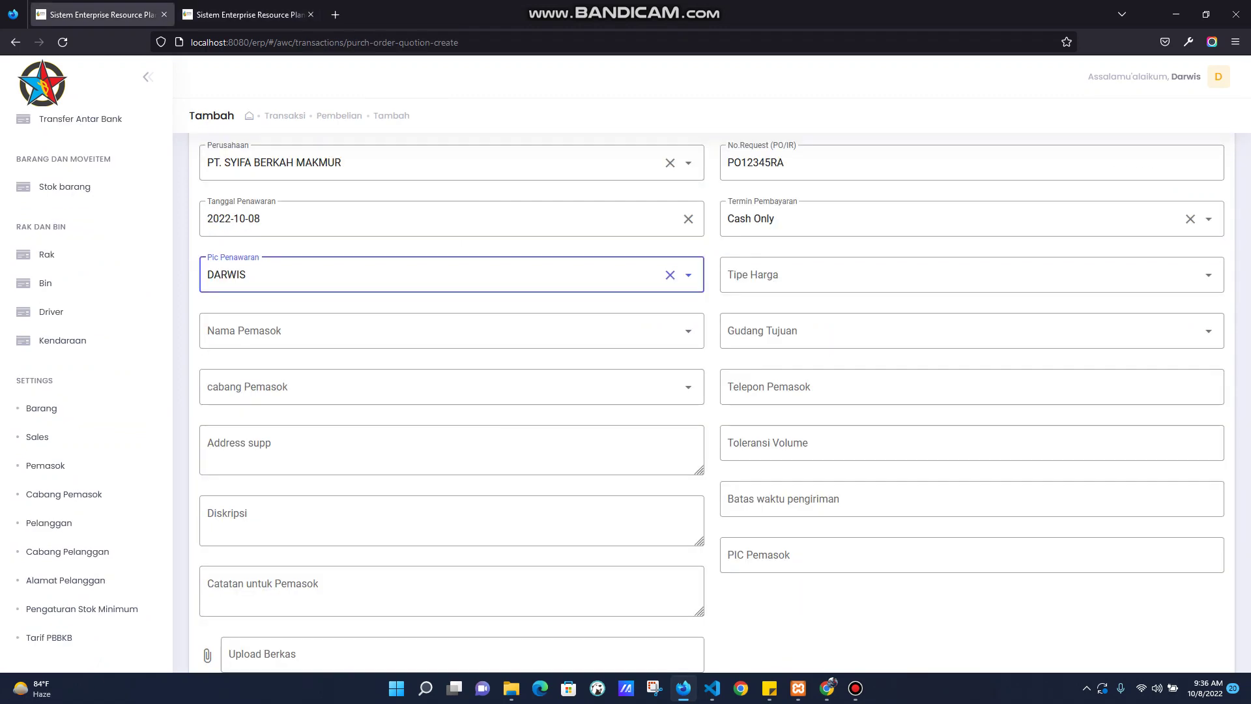
Set the purchase request's price type (Tipe Harga) to Grosir.
left_click(762, 274)
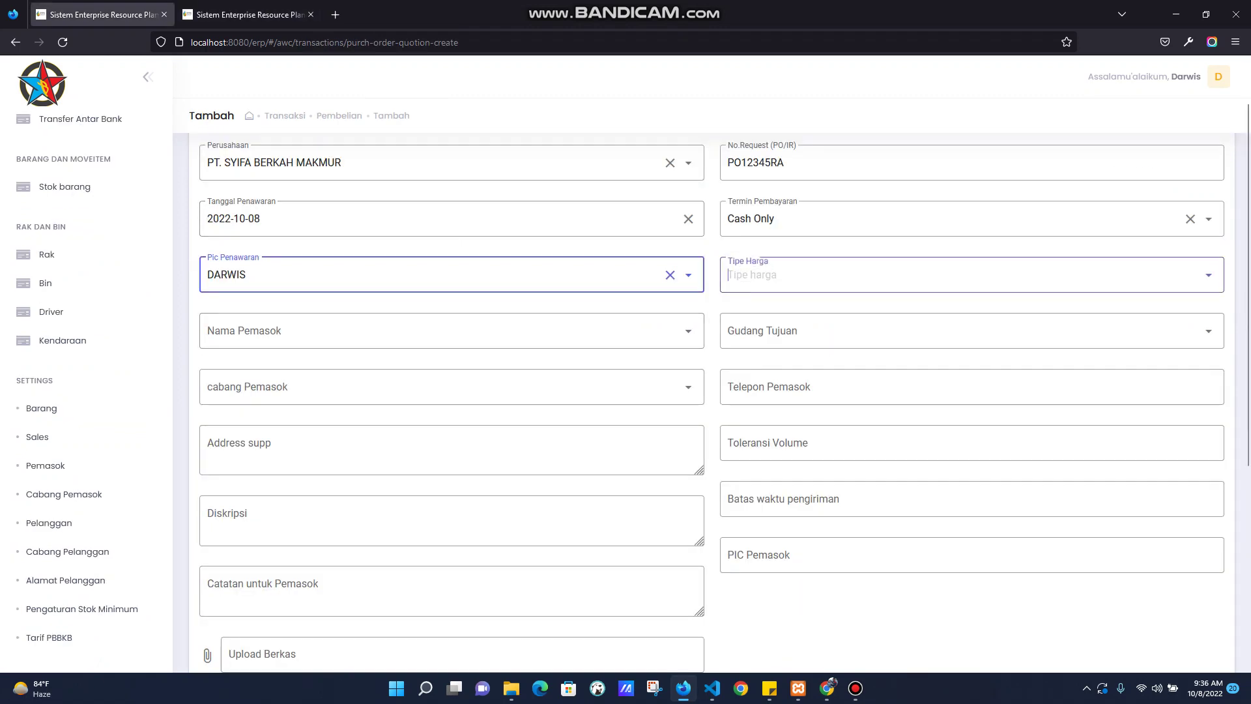
left_click(739, 345)
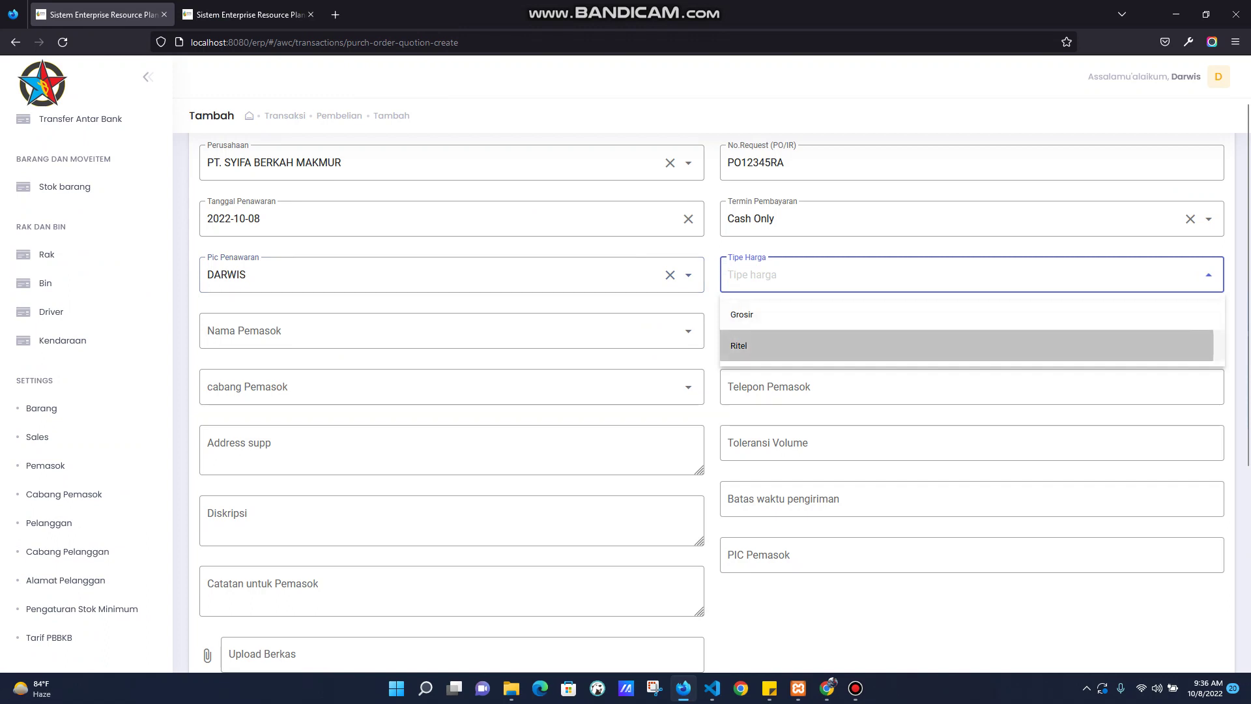
key("Down")
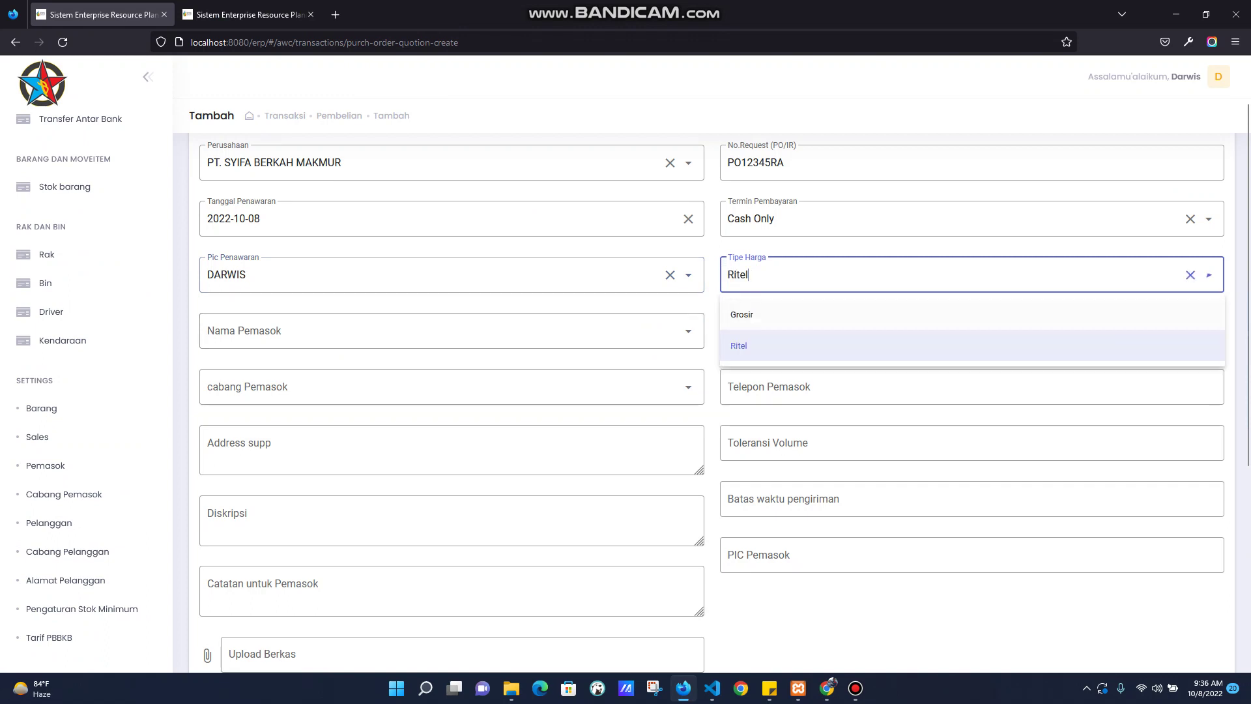
key("Up")
key("Return")
Search the supplier name field for "el" and select PT. ELNUSA PETROFIN as the supplier.
key("Tab")
key("Down")
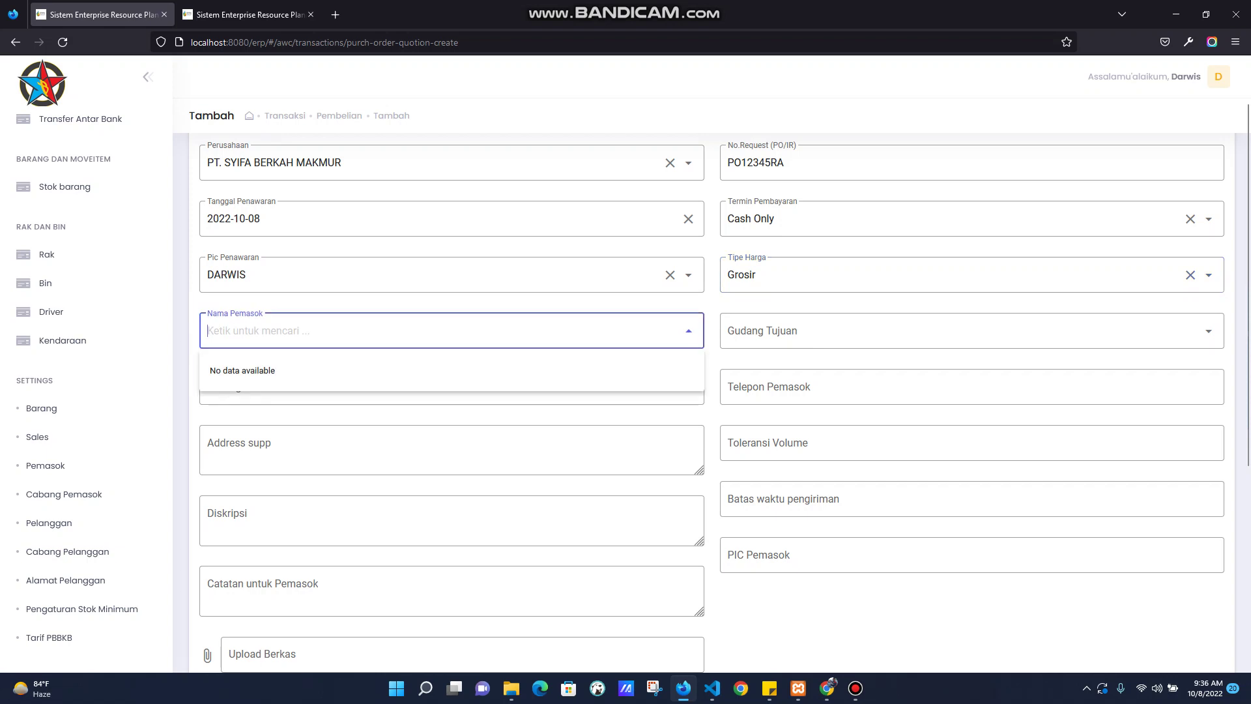
type("el")
key("Down")
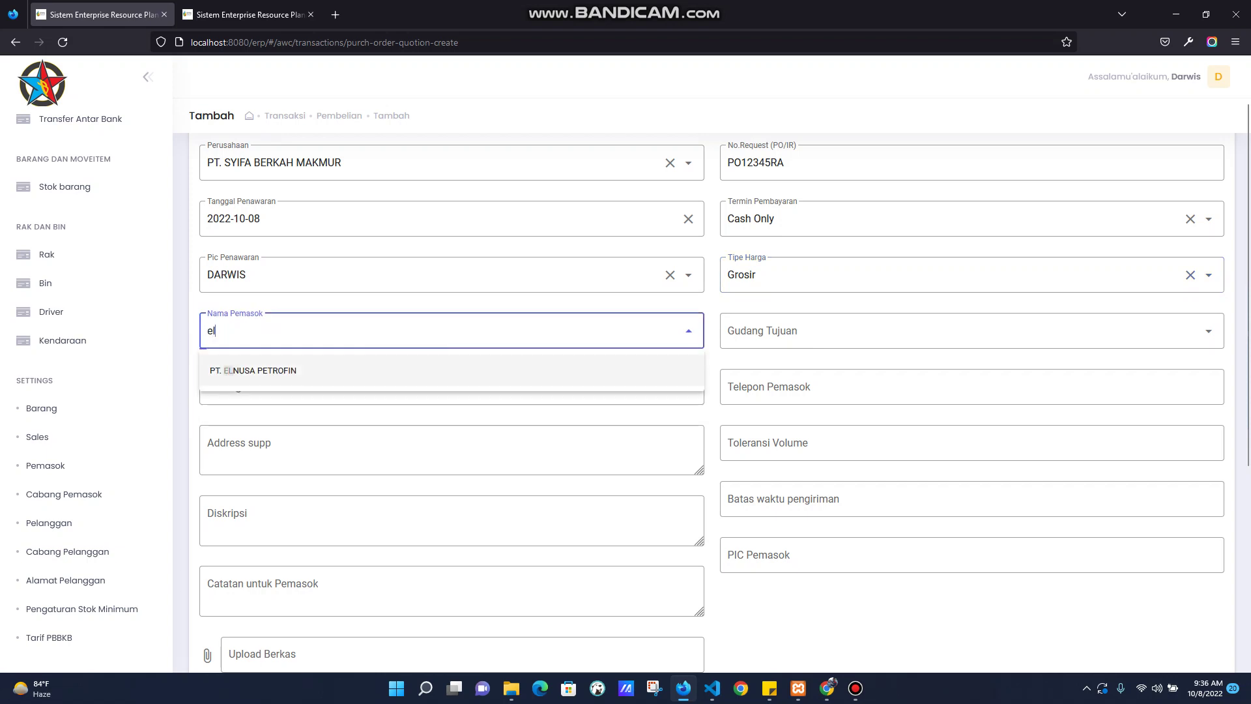
key("Return")
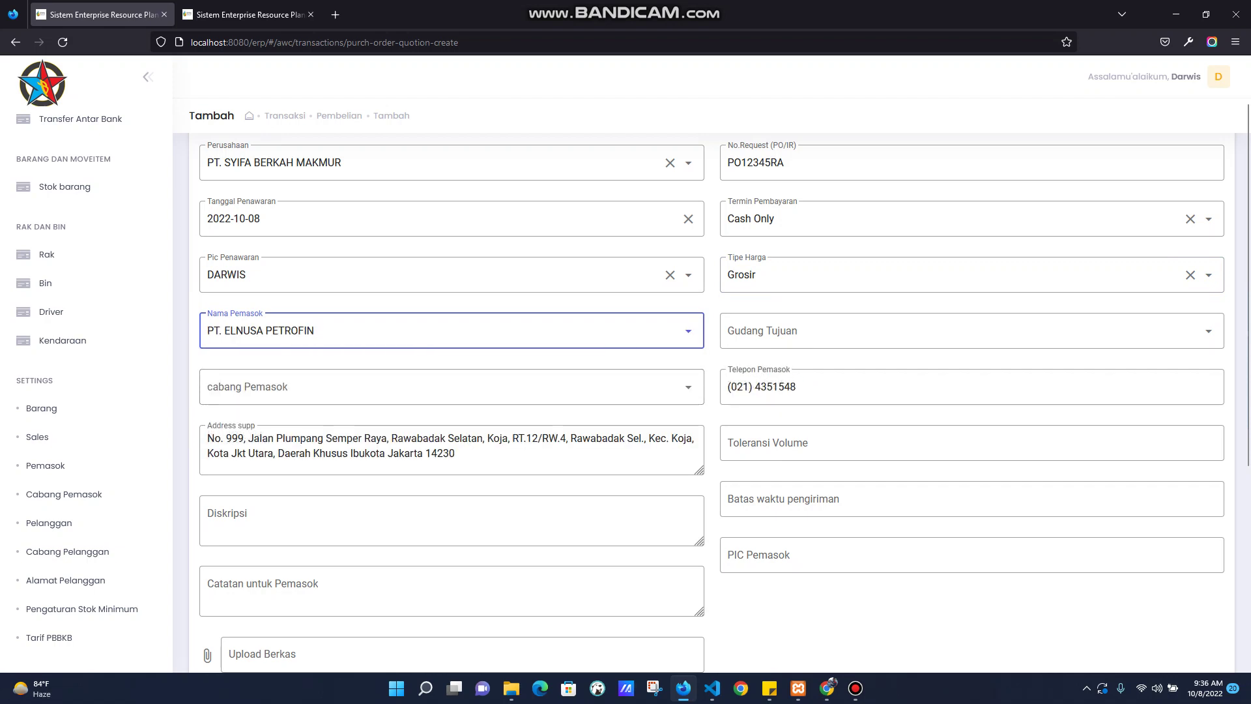
Choose DEPO SBM JAKARTA as the destination warehouse (Gudang Tujuan).
scroll(449, 391, "down", 1)
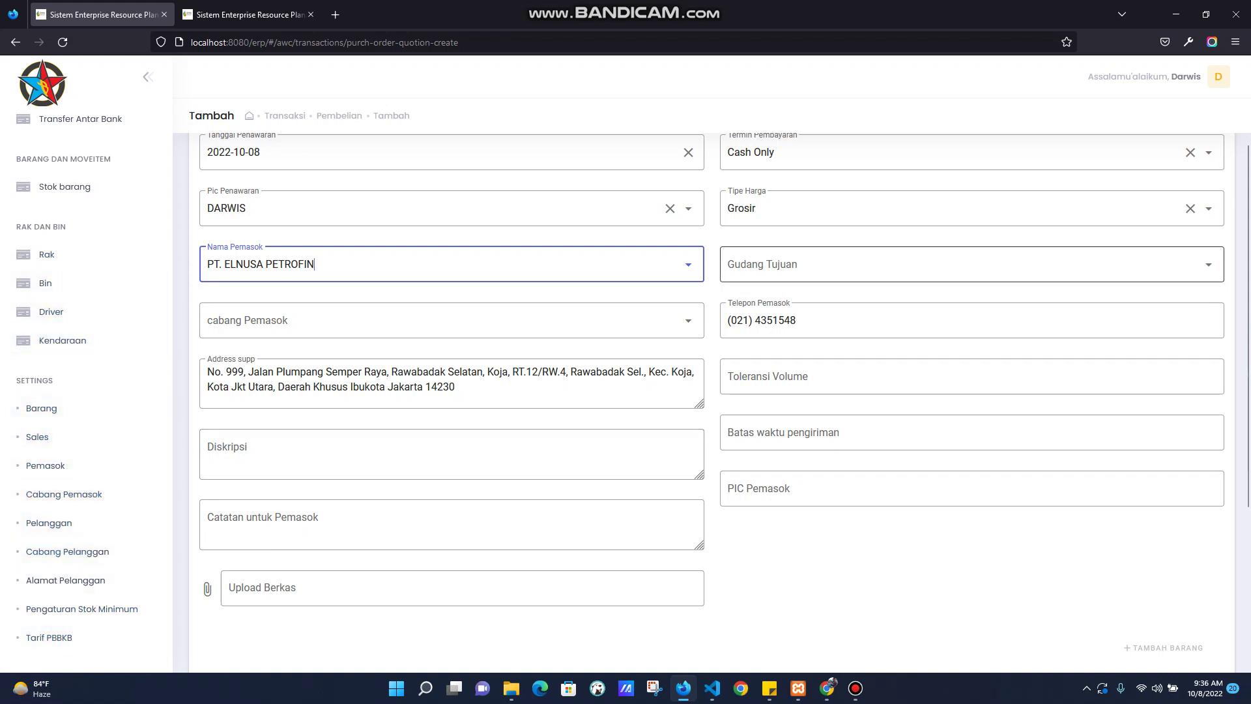
left_click(1209, 265)
left_click(770, 304)
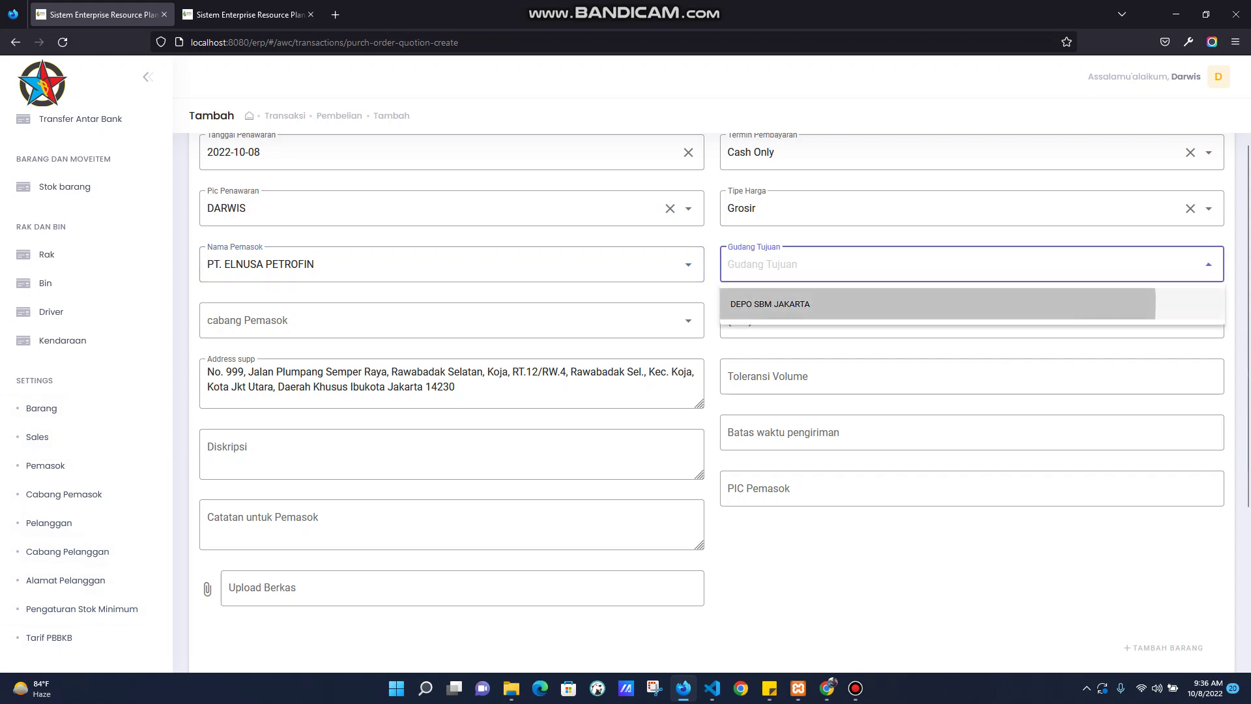
Set the volume tolerance to 0.3 and enter "beli solar" as the request's description.
scroll(770, 304, "down", 1)
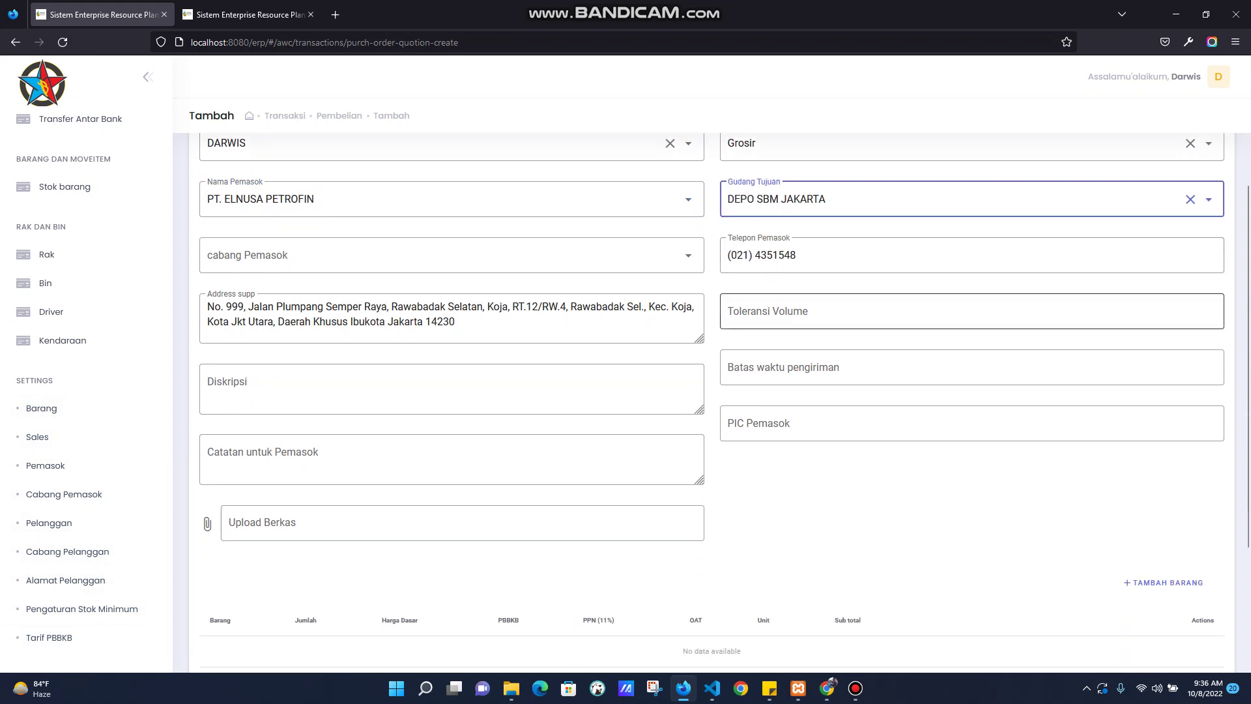
left_click(770, 310)
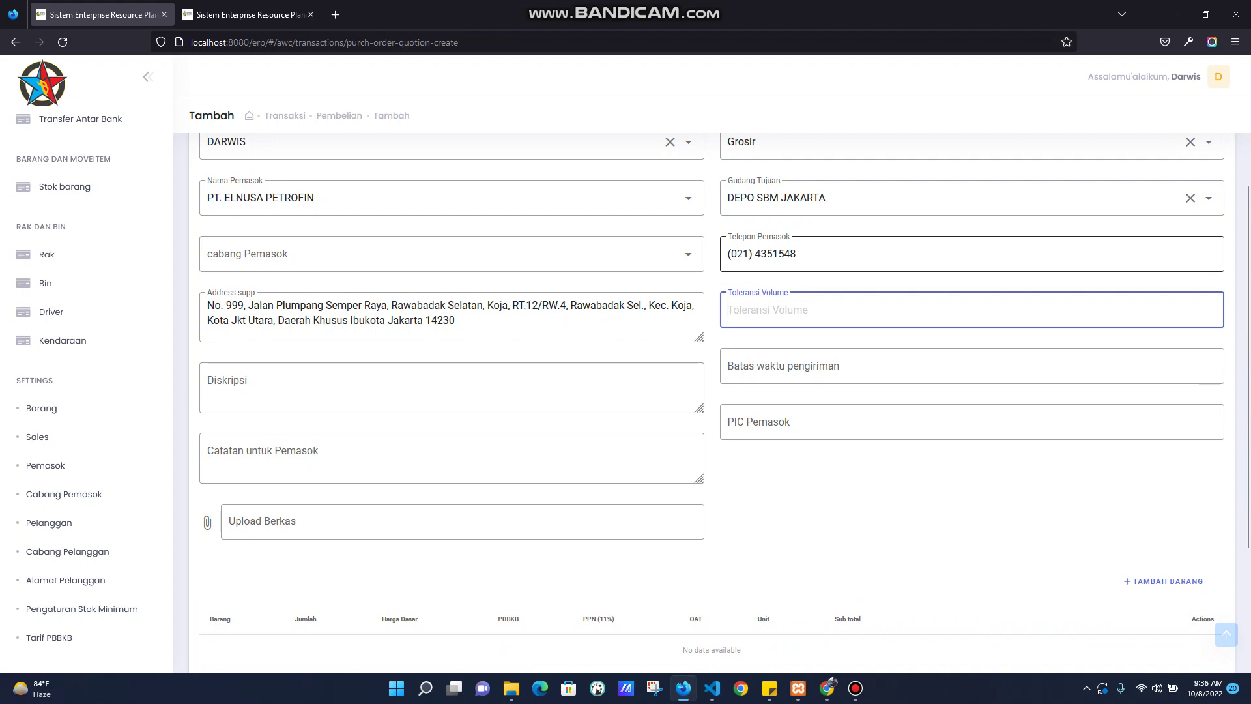
type("0.3")
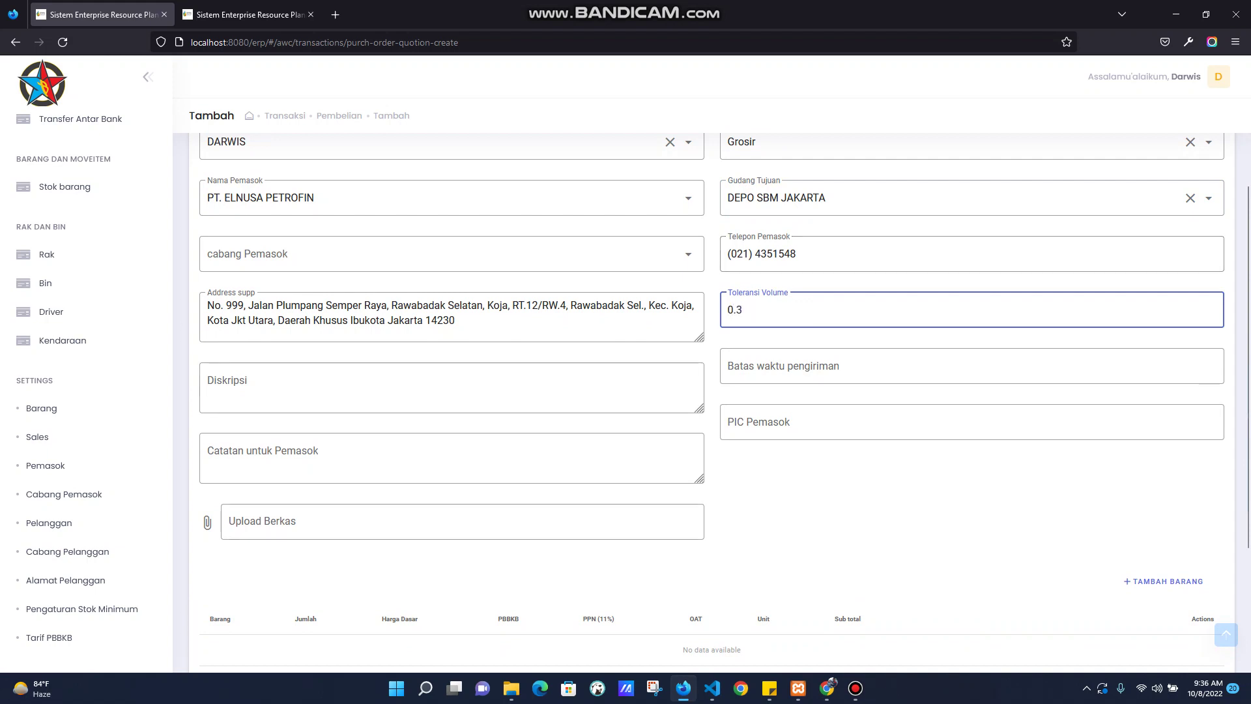
left_click(208, 376)
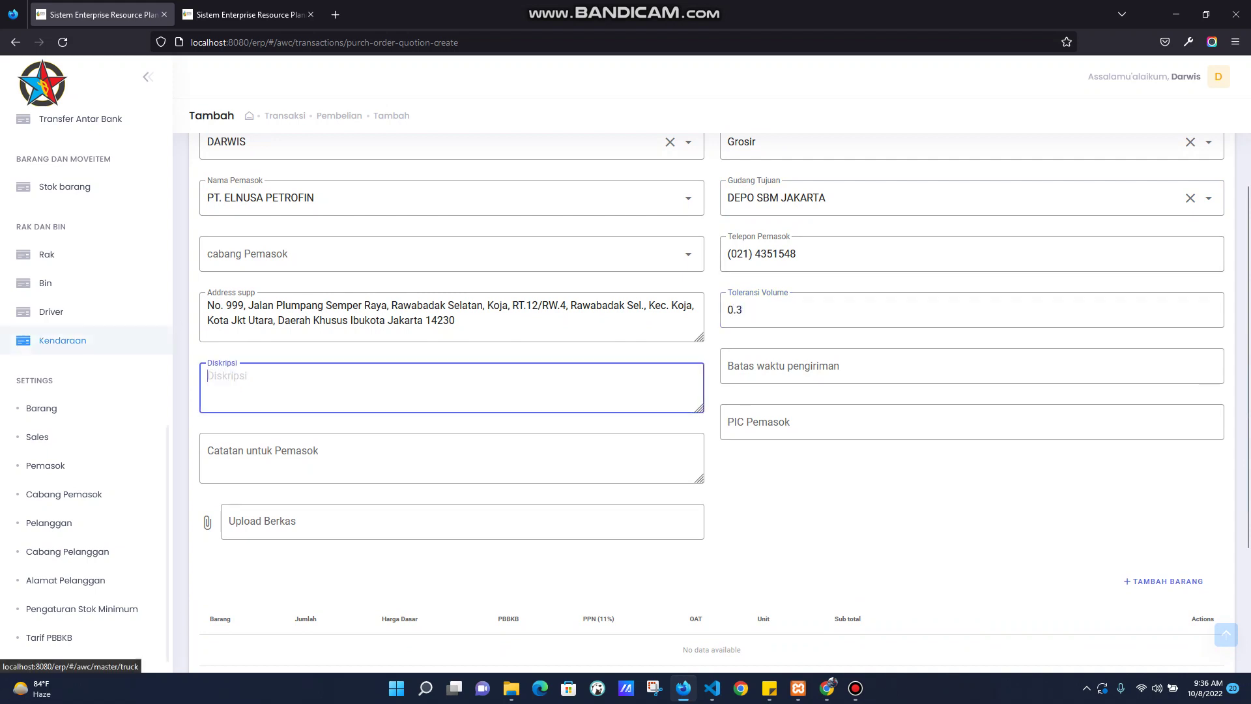
type("beli solar")
Set the delivery deadline (Batas waktu pengiriman) to 2022-10-15 and enter the supplier contact's name in PIC Pemasok.
left_click(729, 365)
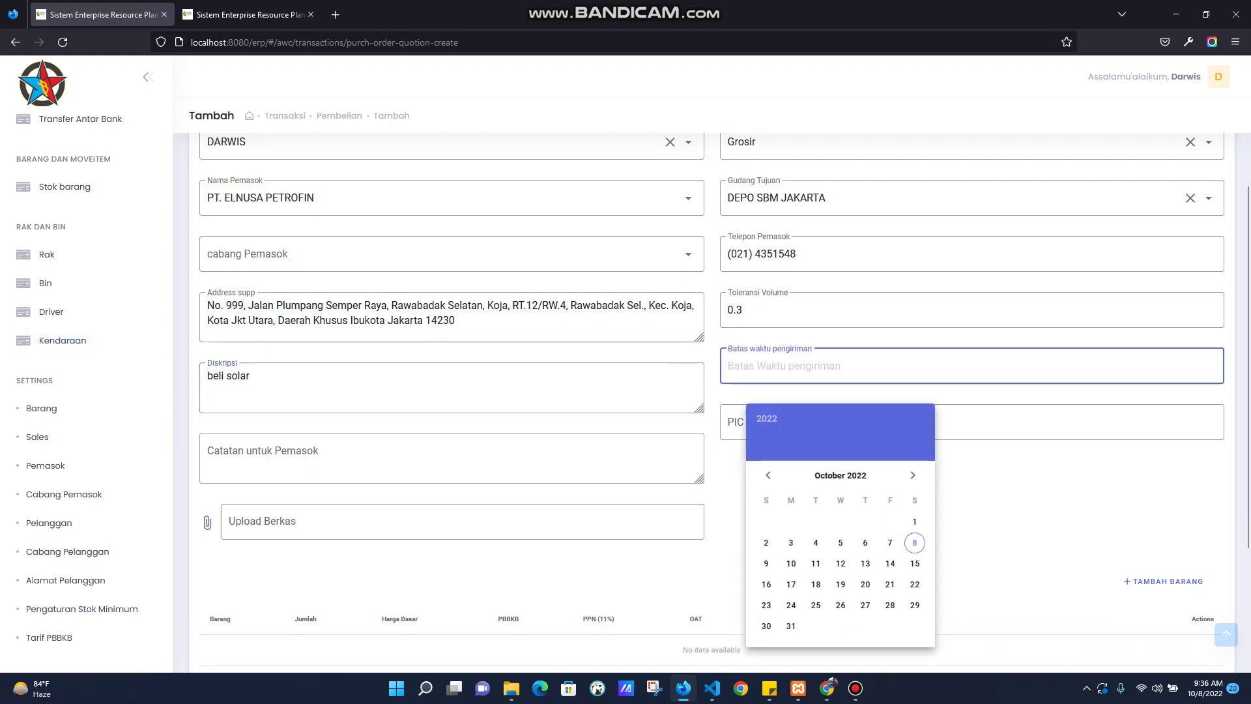
left_click(890, 540)
left_click(728, 422)
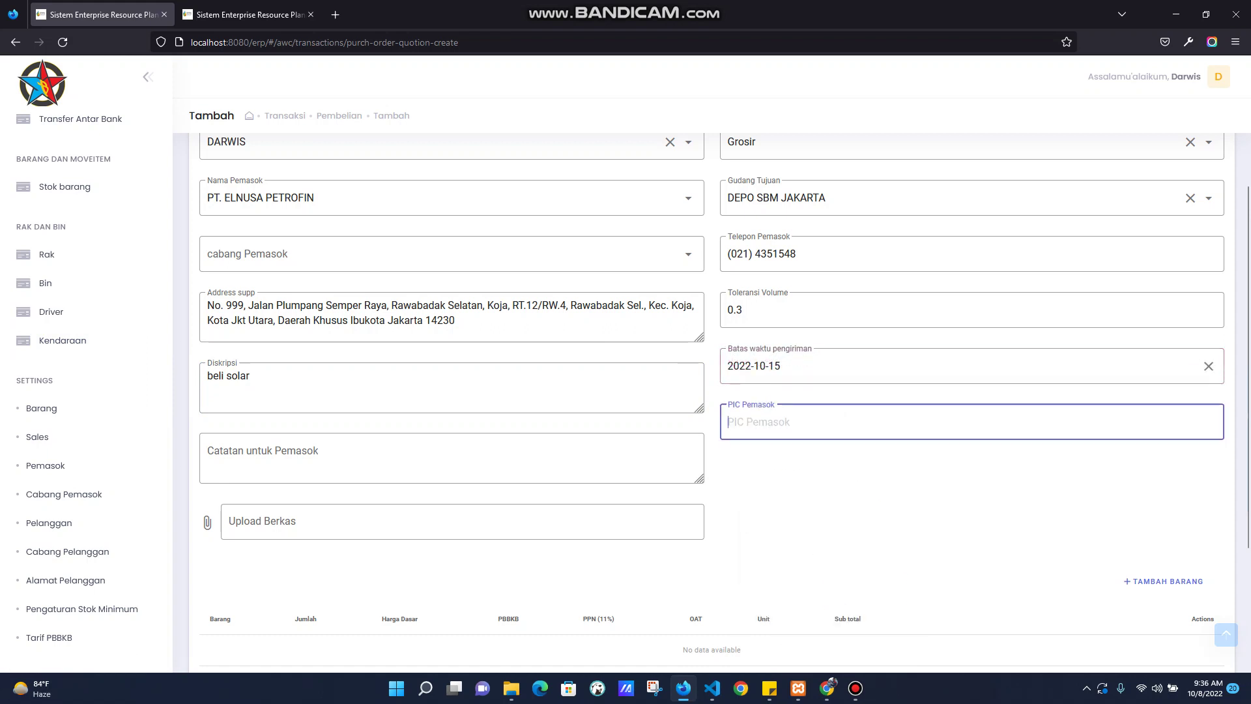
type("herman")
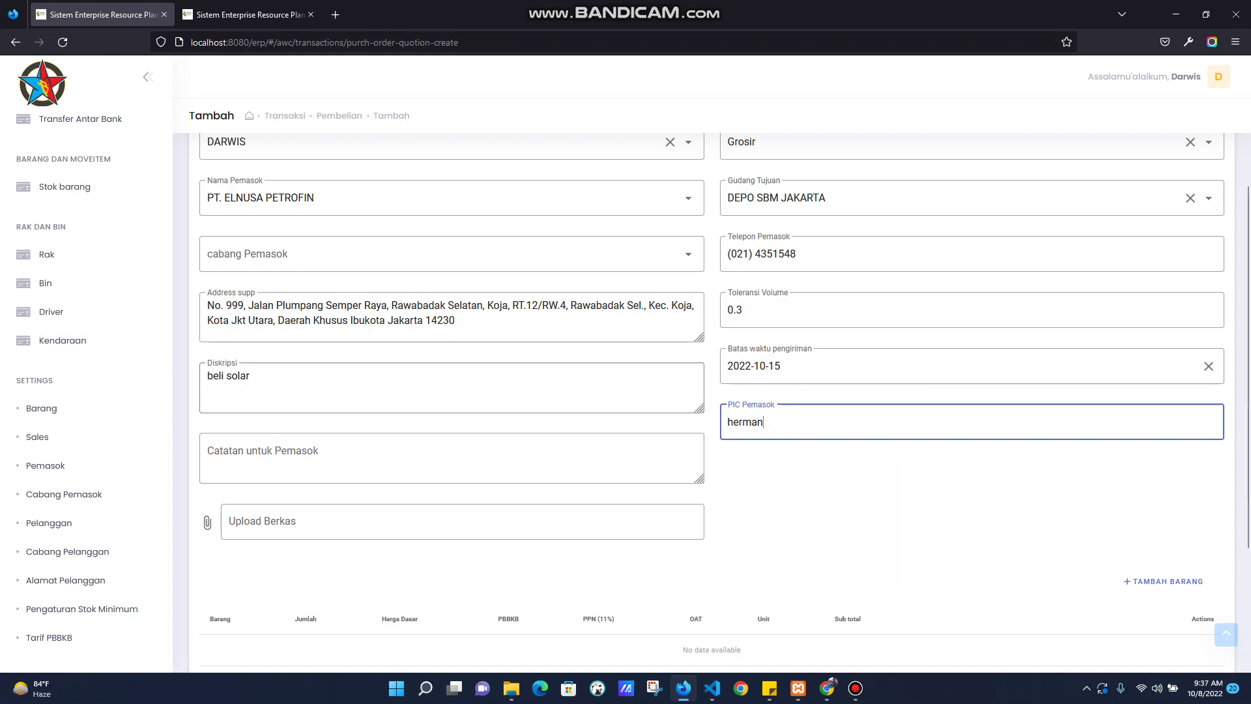
Enter "semoga lebih cepet pengerimannya" as the note for the supplier (Catatan untuk Pemasok).
left_click(209, 450)
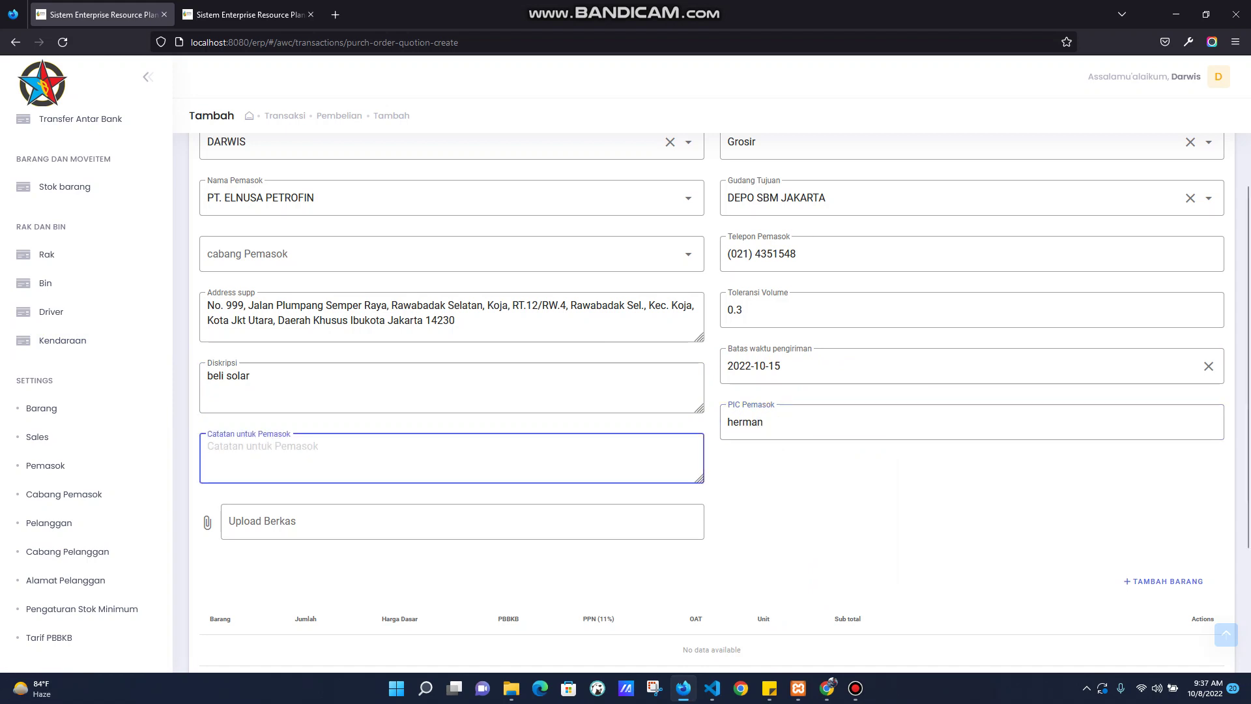
type("semoga l")
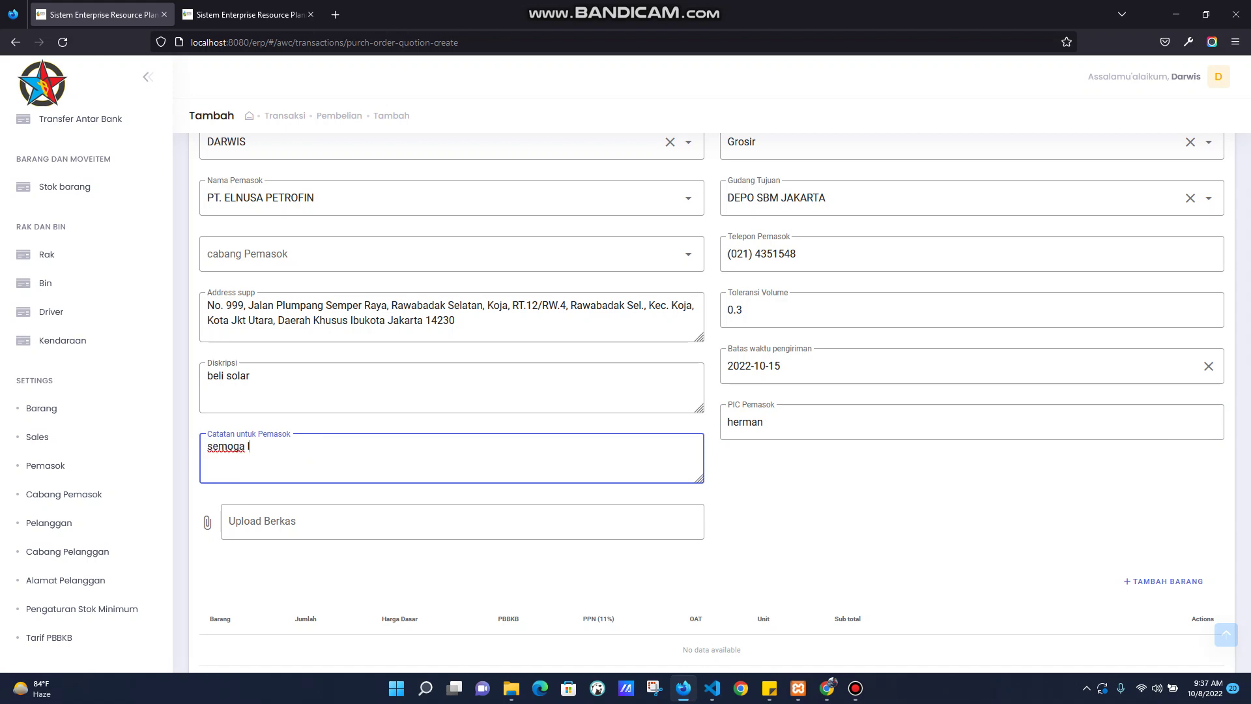
type("ebih cepet pengerimannya")
Attach the file form-packing from the Downloads folder to the purchase request.
scroll(712, 391, "down", 1)
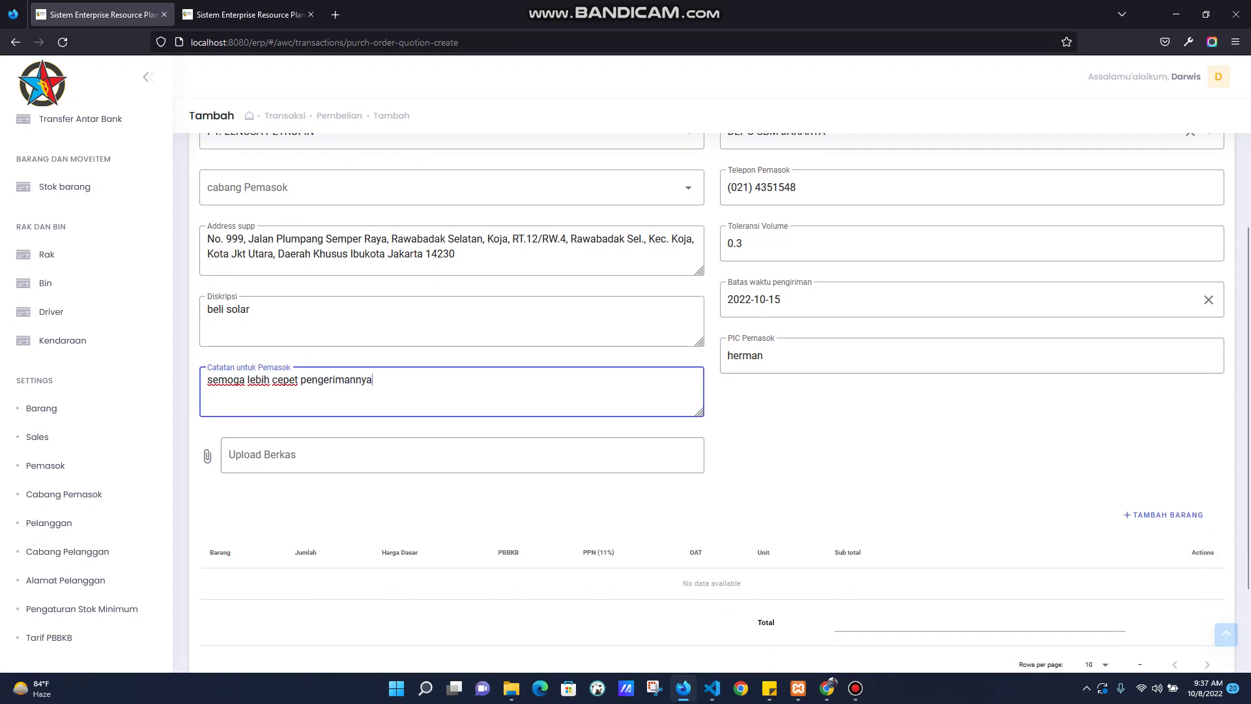
left_click(456, 454)
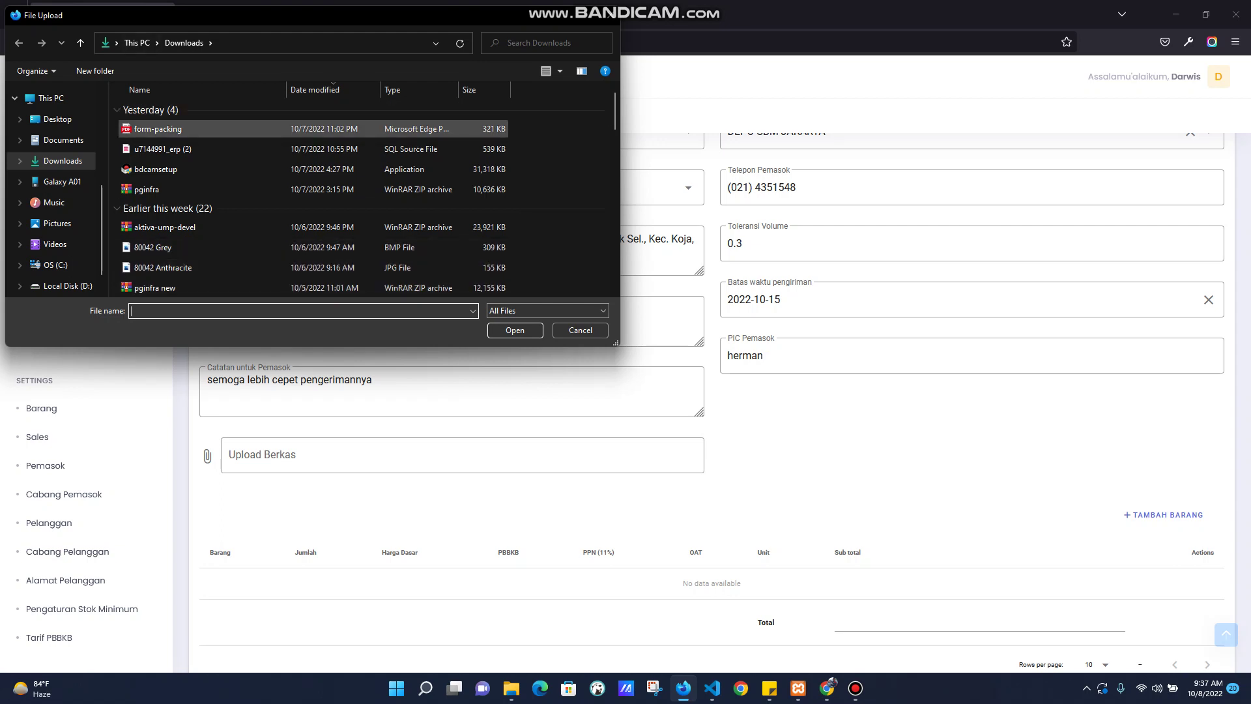
left_click(158, 128)
left_click(515, 330)
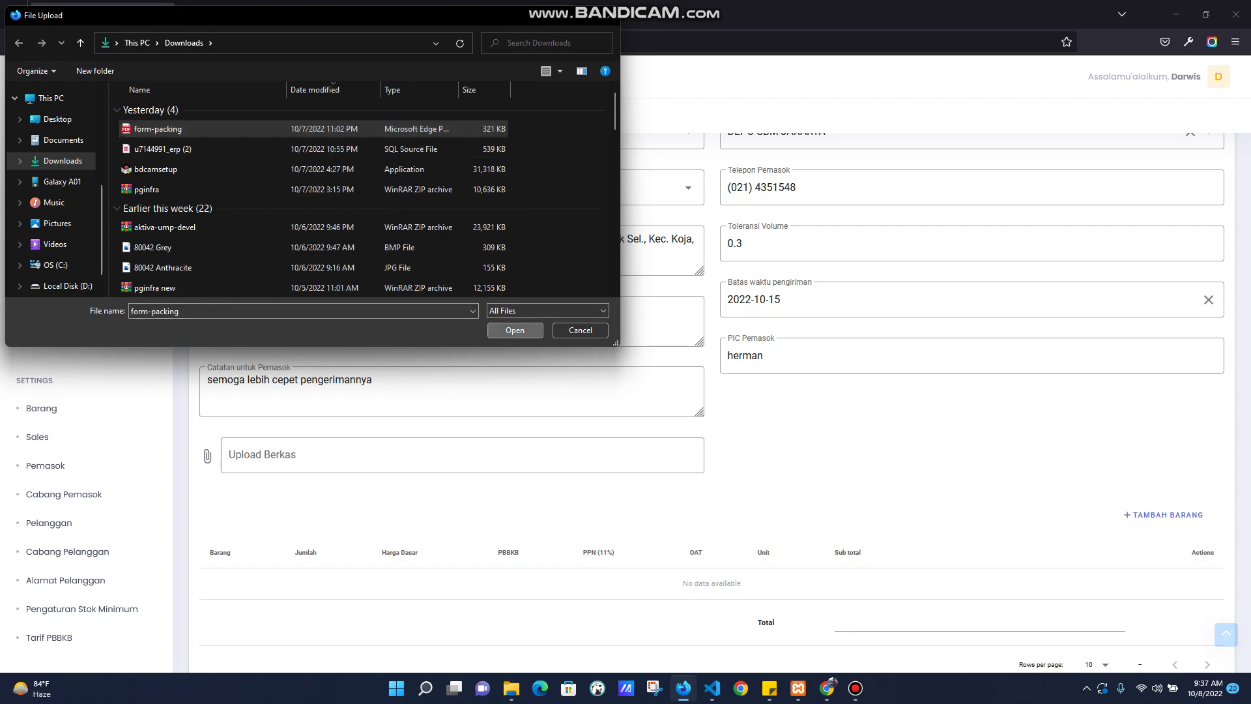
Start a new item line for BIO SOLAR (B30) and set its base price (Harga Dasar) to 17950.
scroll(1163, 424, "down", 2)
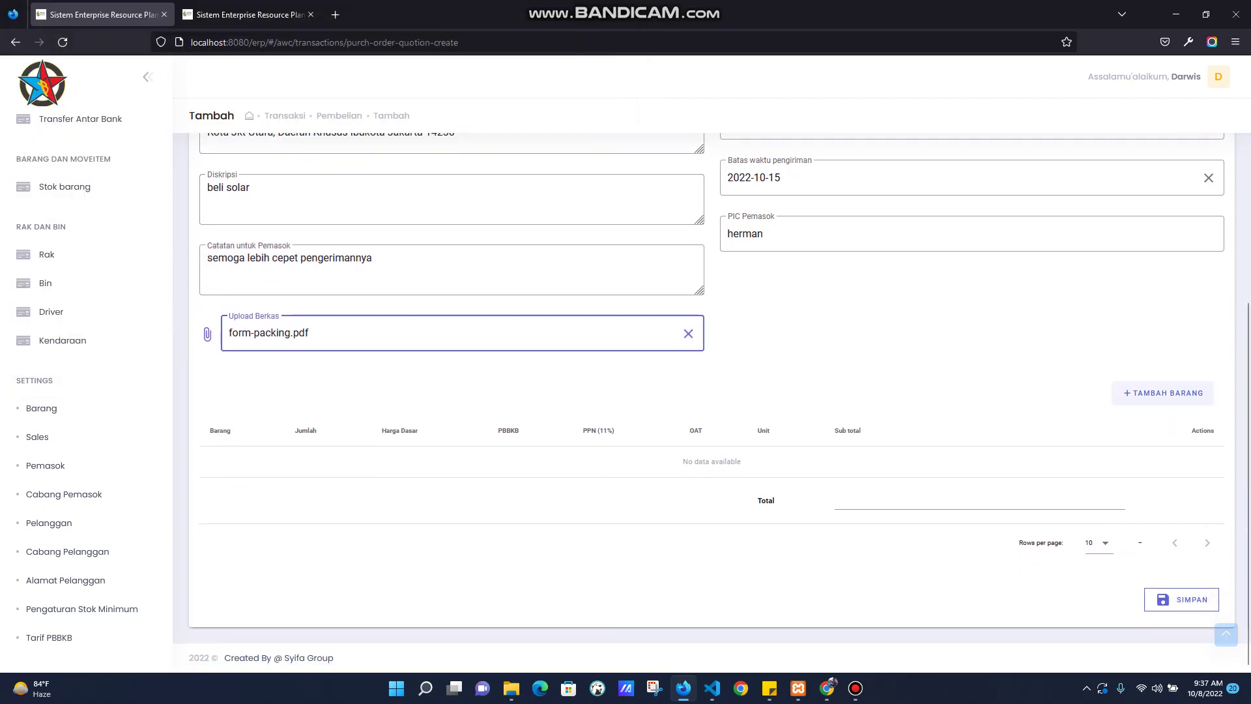
left_click(1163, 393)
left_click(541, 316)
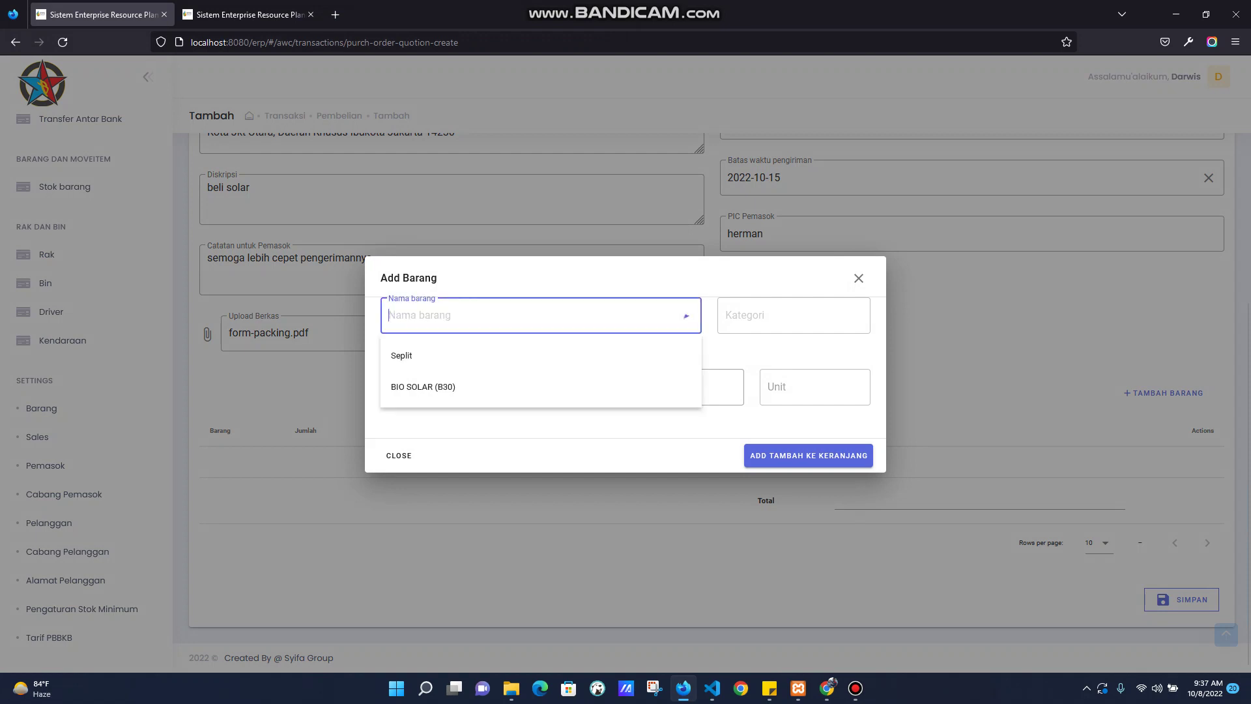
left_click(423, 387)
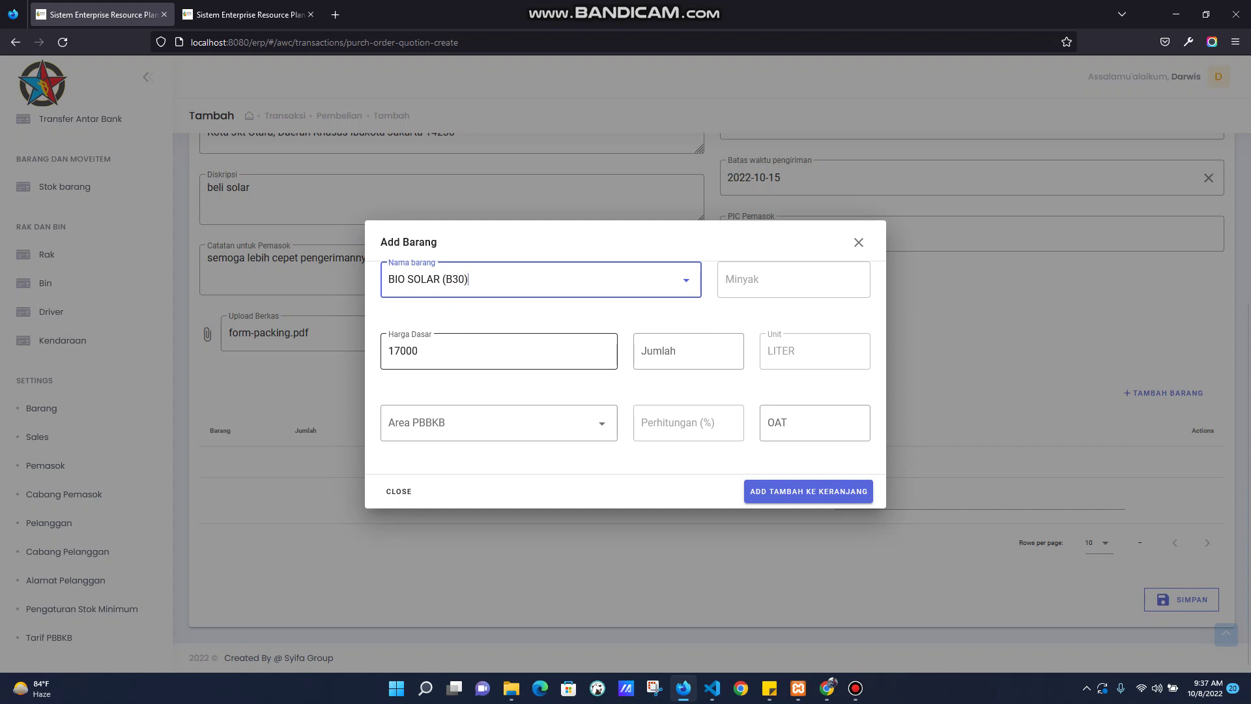
left_click(418, 350)
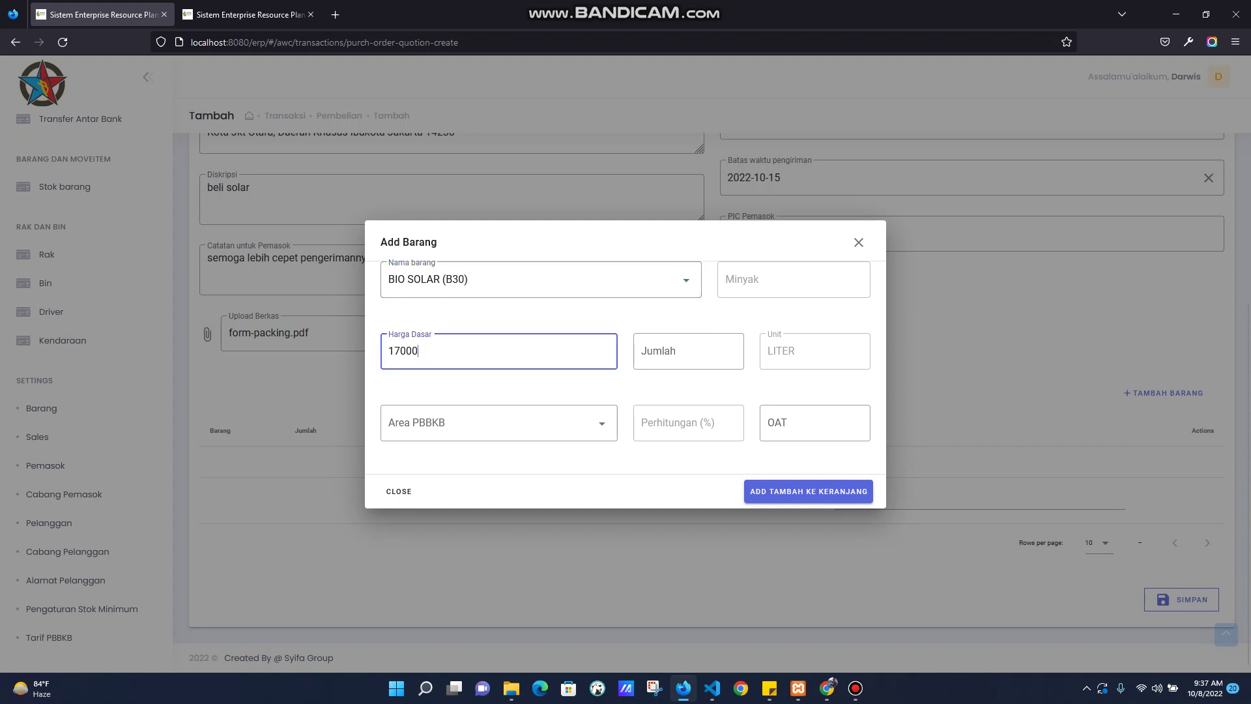
key("BackSpace")
key("BackSpace")
key("BackSpace")
type("950")
Set the item's quantity to 1000, PBBKB area to DKI Jakarta and OAT to 500, and add it to the cart.
left_click(665, 351)
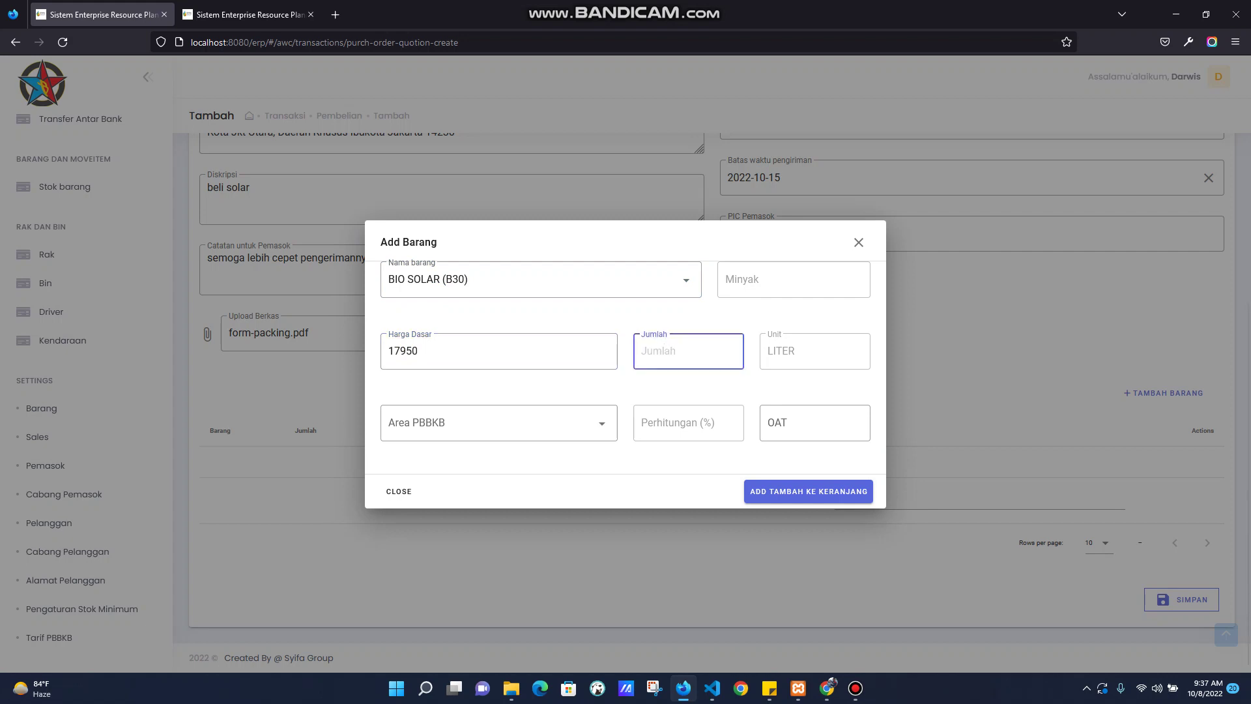
type("1000")
left_click(498, 422)
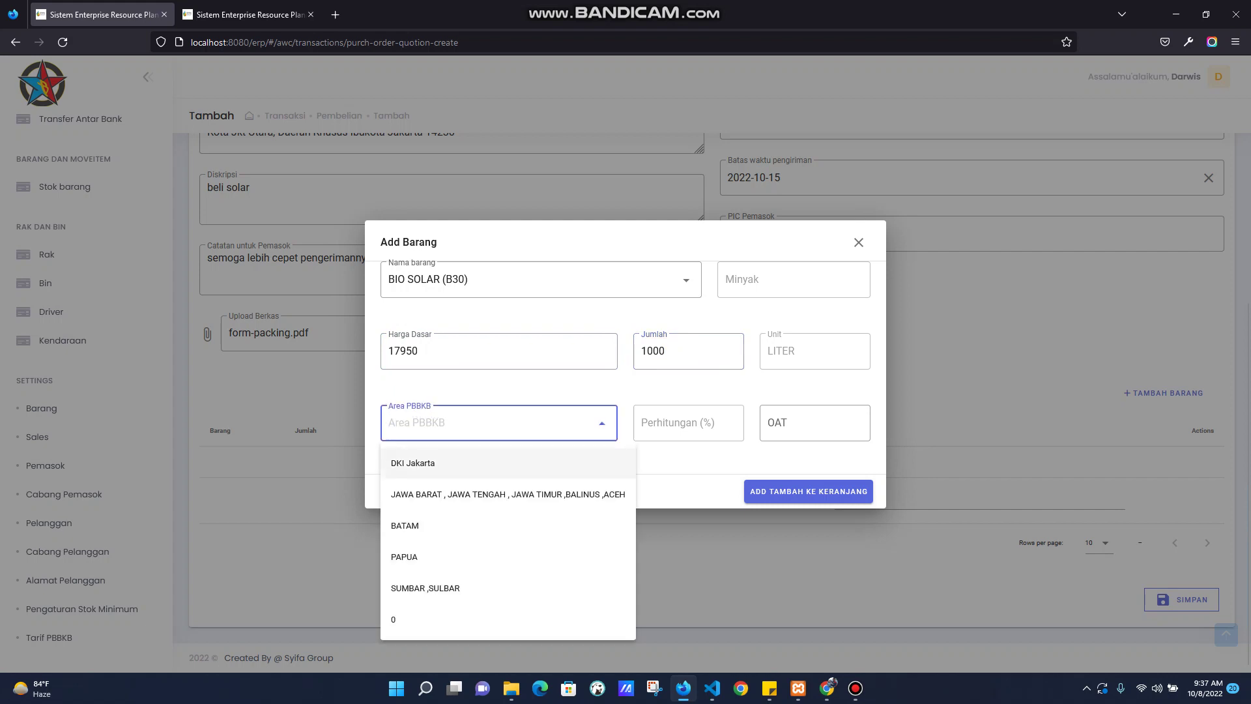
key("Return")
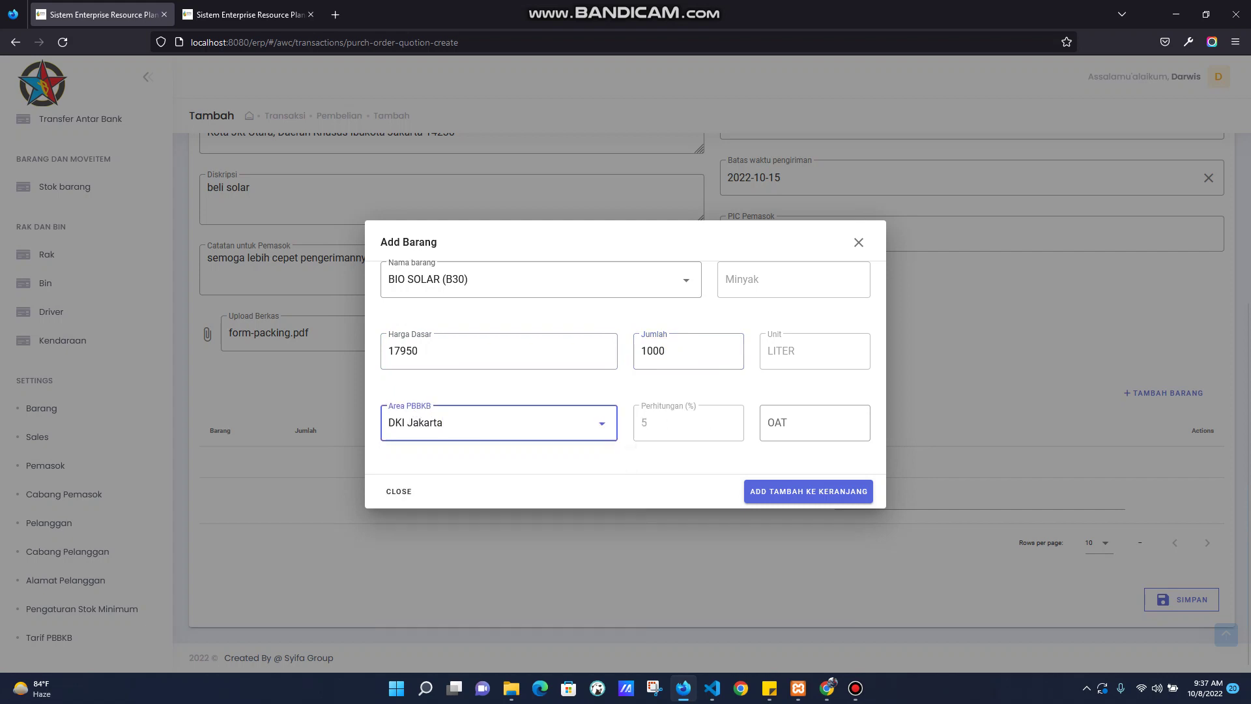
left_click(814, 423)
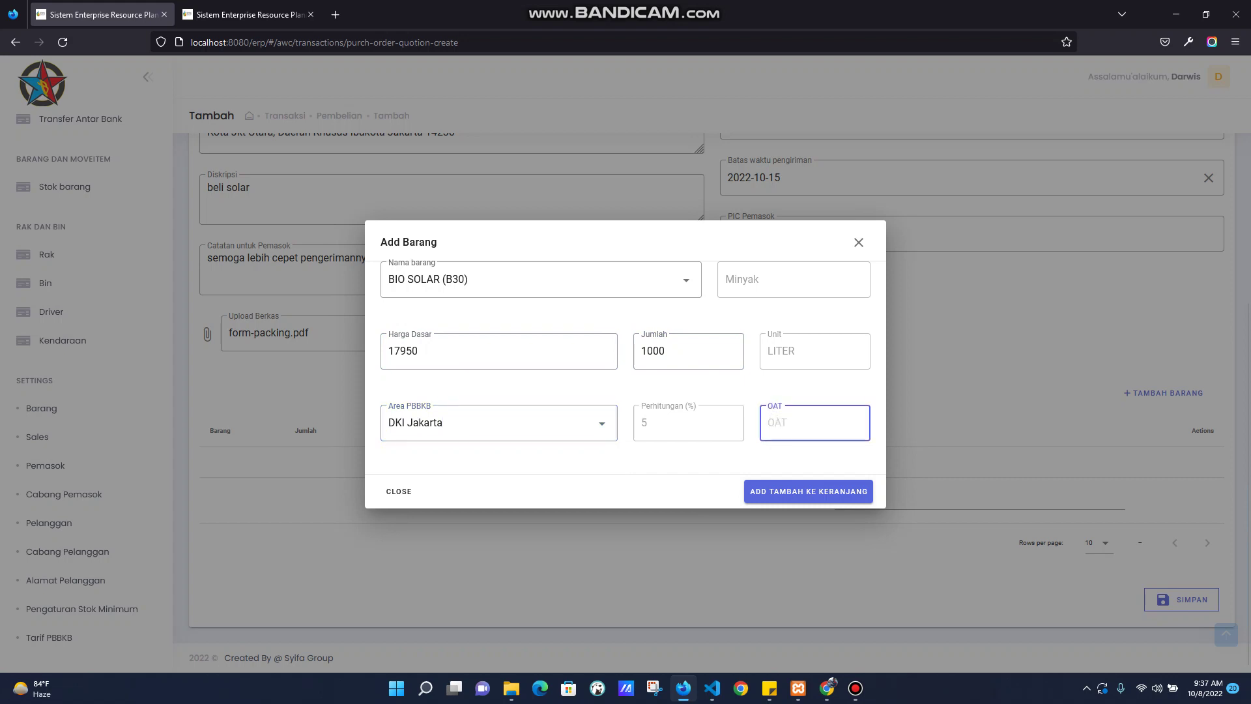
type("500")
key("Return")
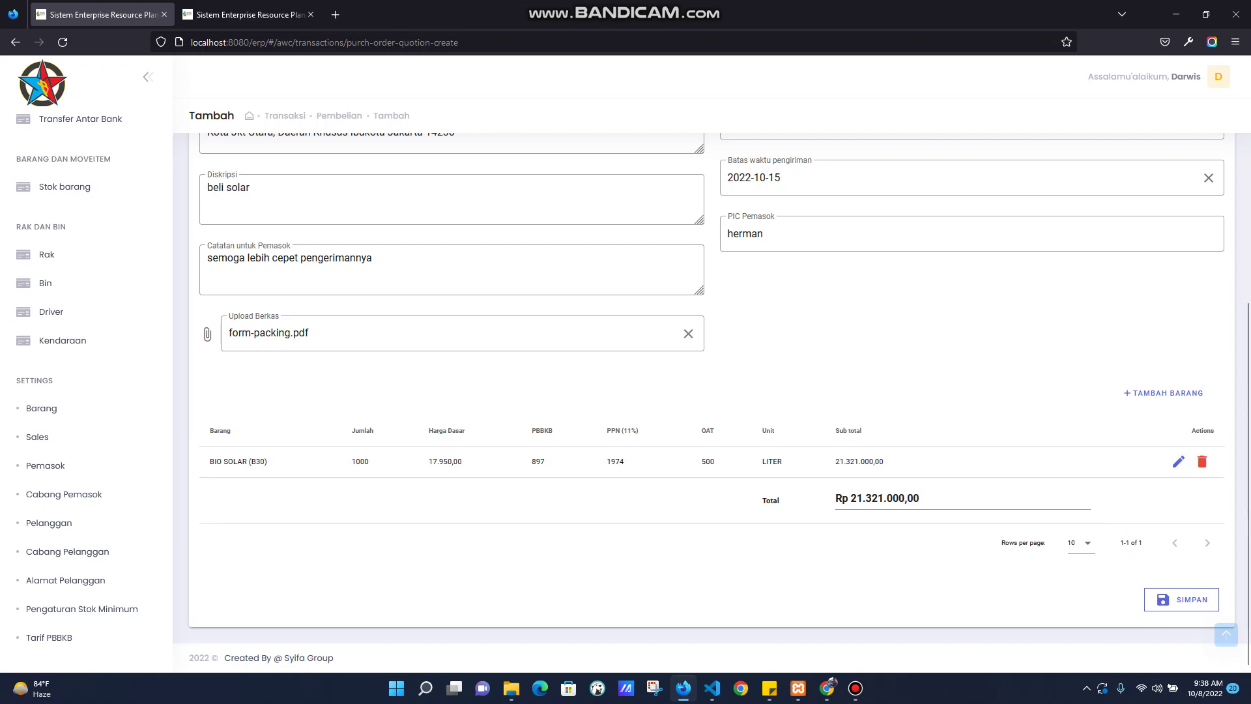
Save the purchase request and confirm the submission.
left_click(1182, 599)
left_click(589, 401)
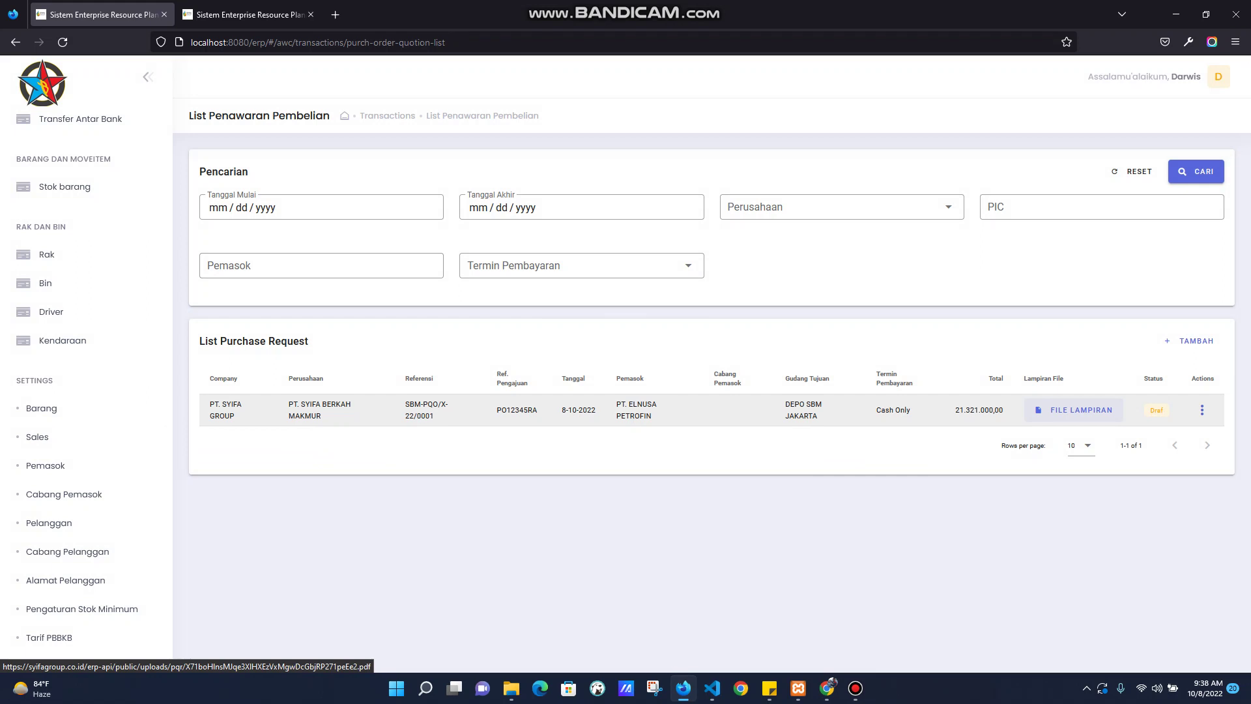
View the saved request's attached file in a separate browser tab and close that tab.
right_click(1069, 412)
left_click(1108, 424)
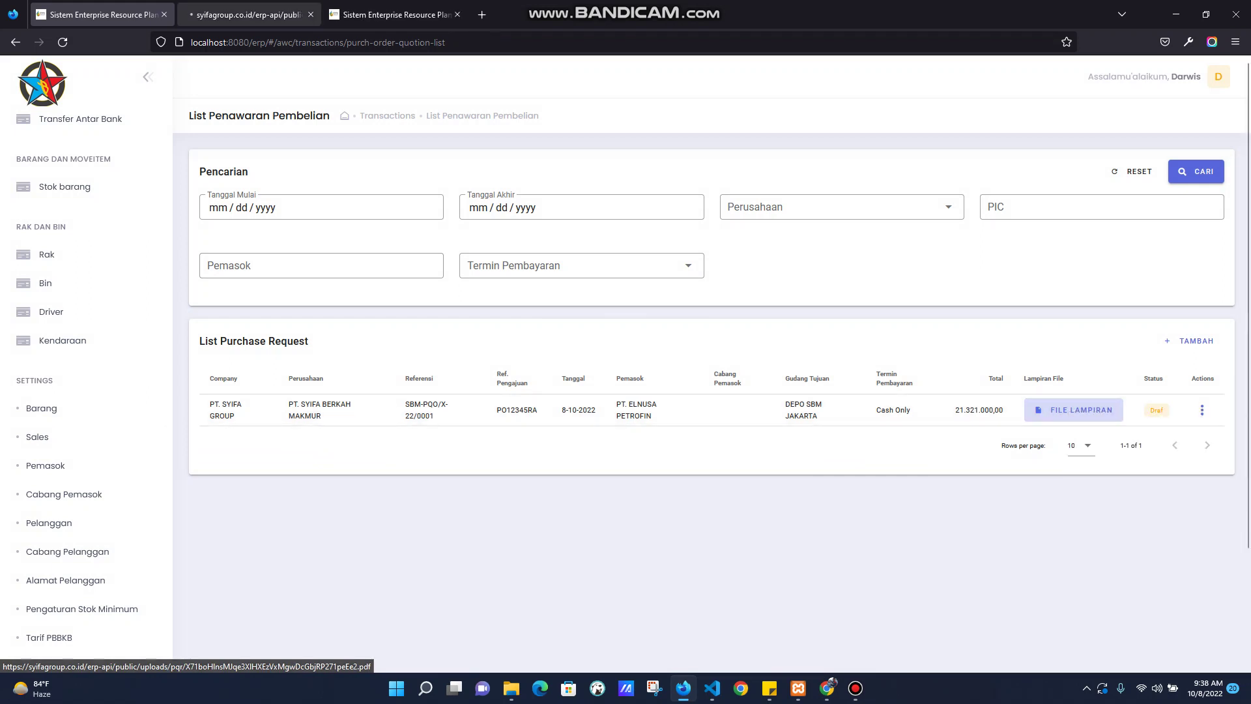
left_click(249, 14)
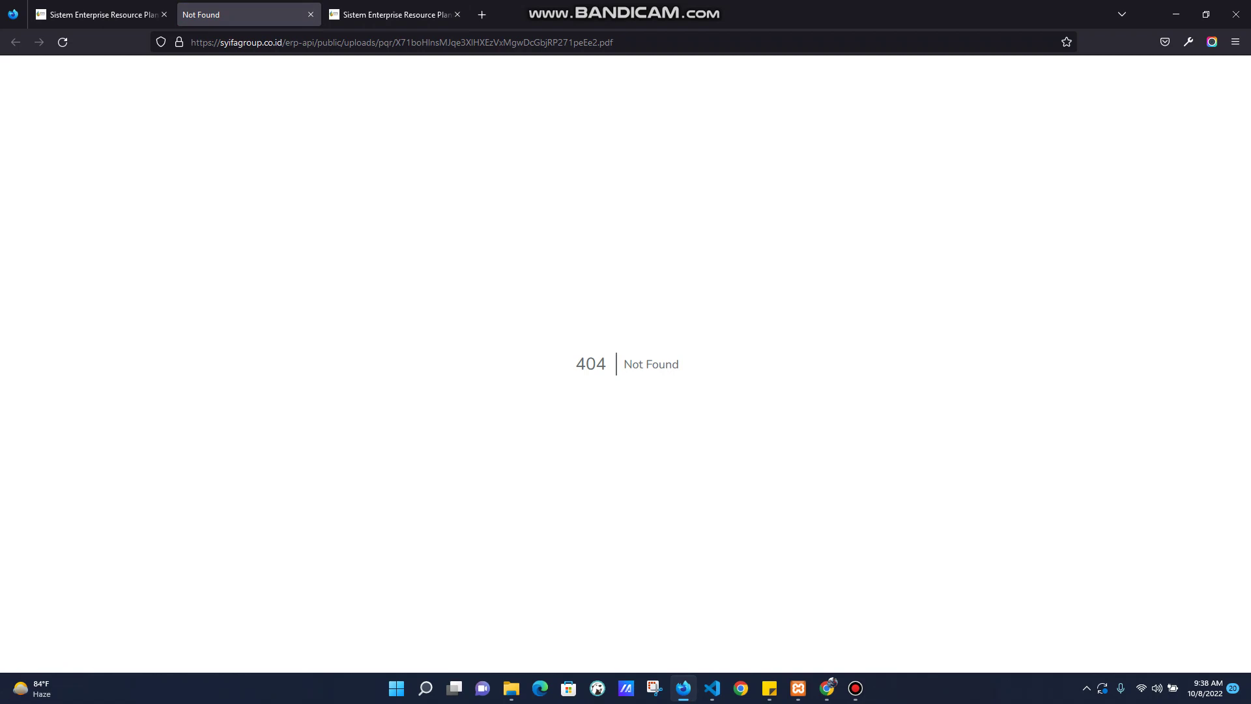
left_click(311, 14)
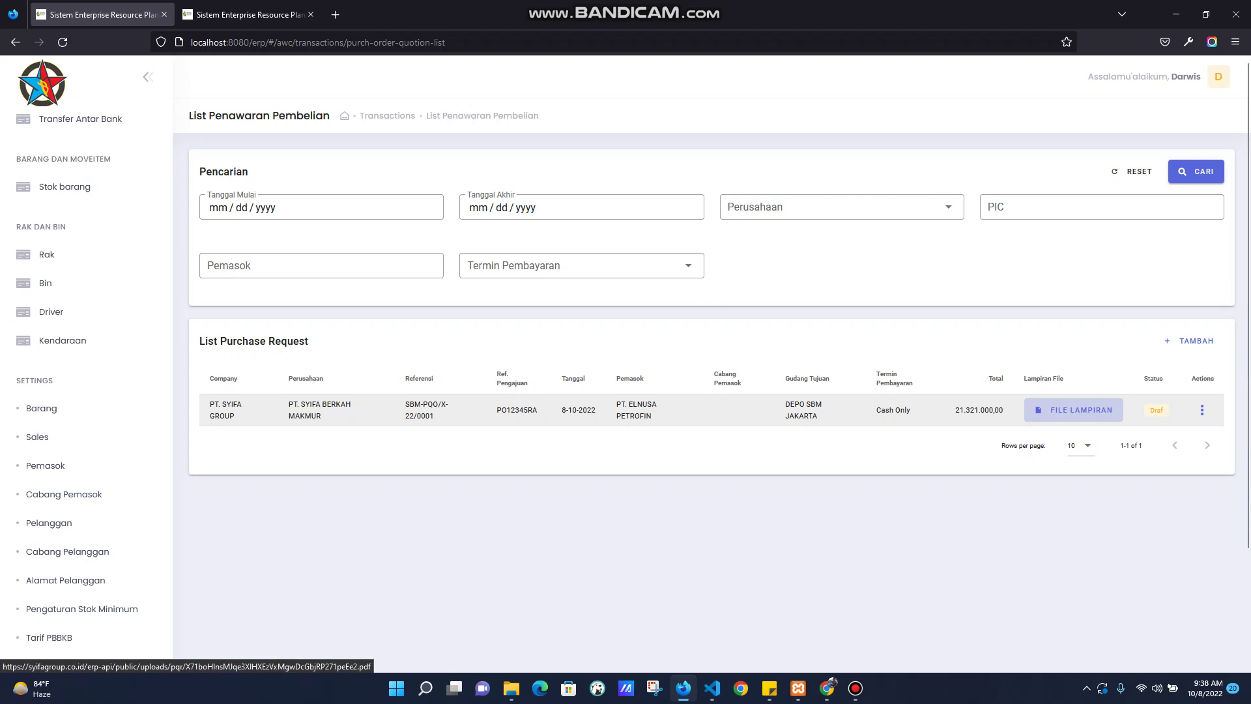
Open the draft purchase request for PT. ELNUSA PETROFIN for verification.
scroll(1074, 410, "down", 3)
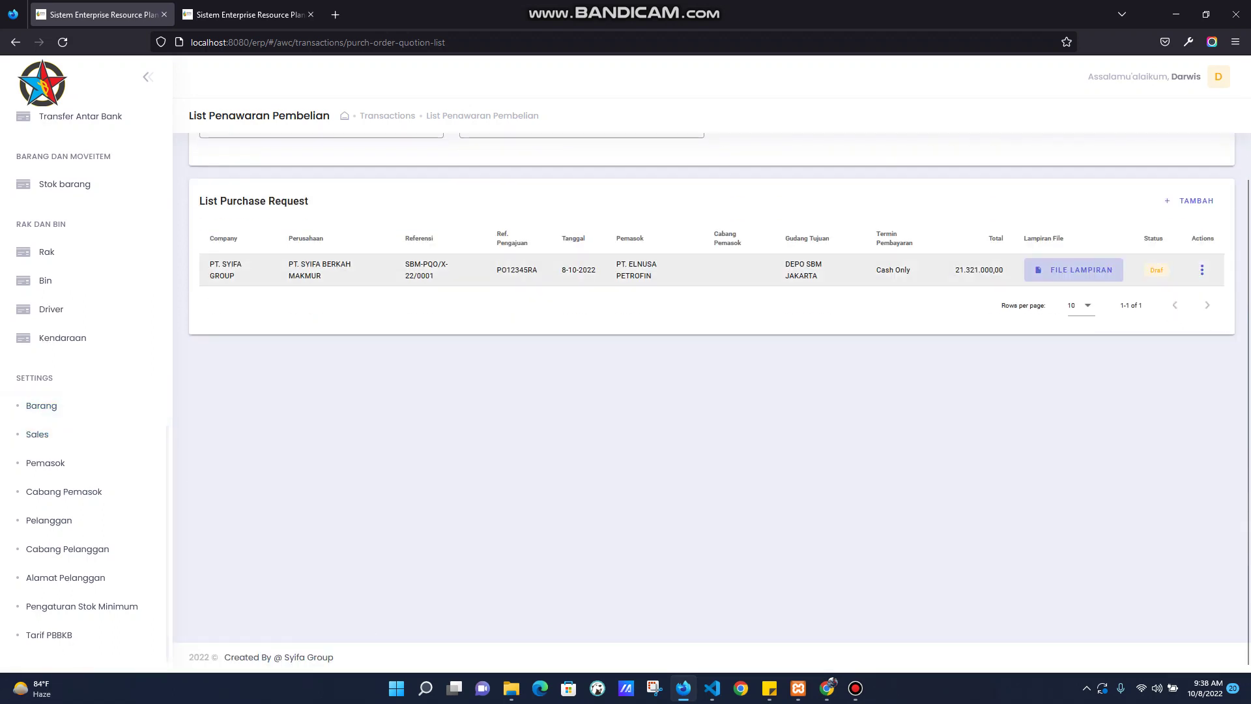
scroll(1074, 269, "up", 3)
left_click(1203, 403)
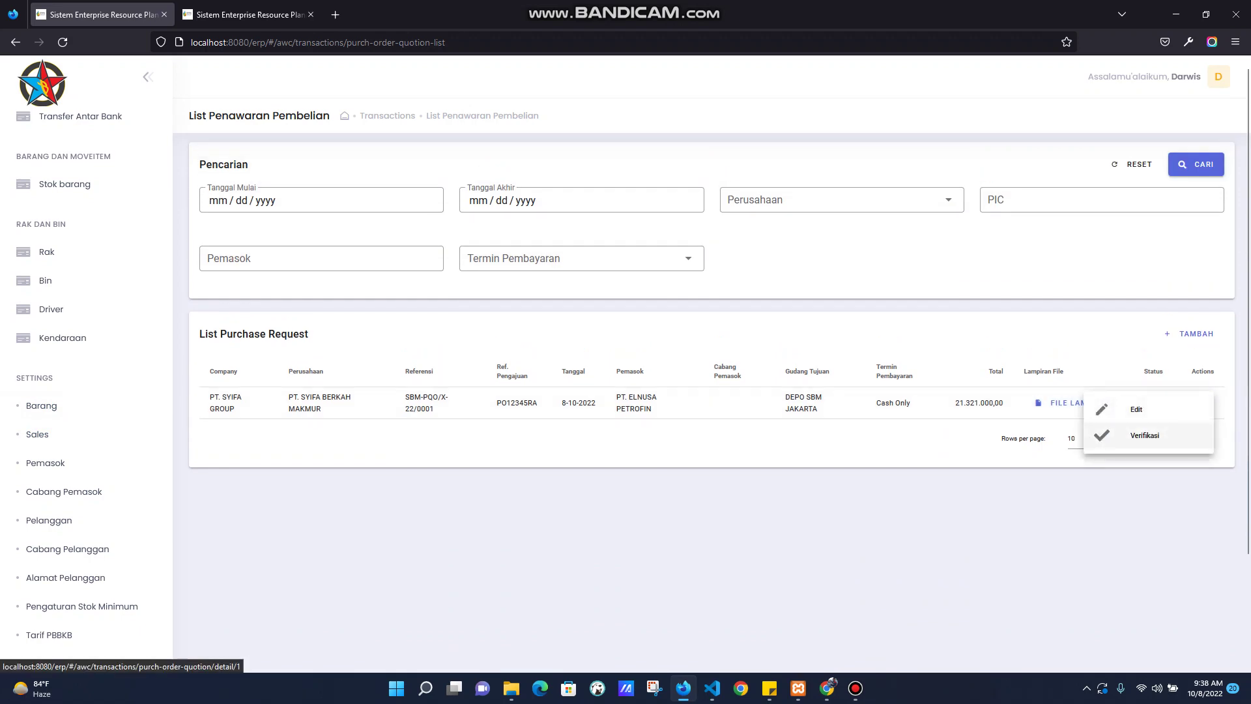
left_click(1146, 435)
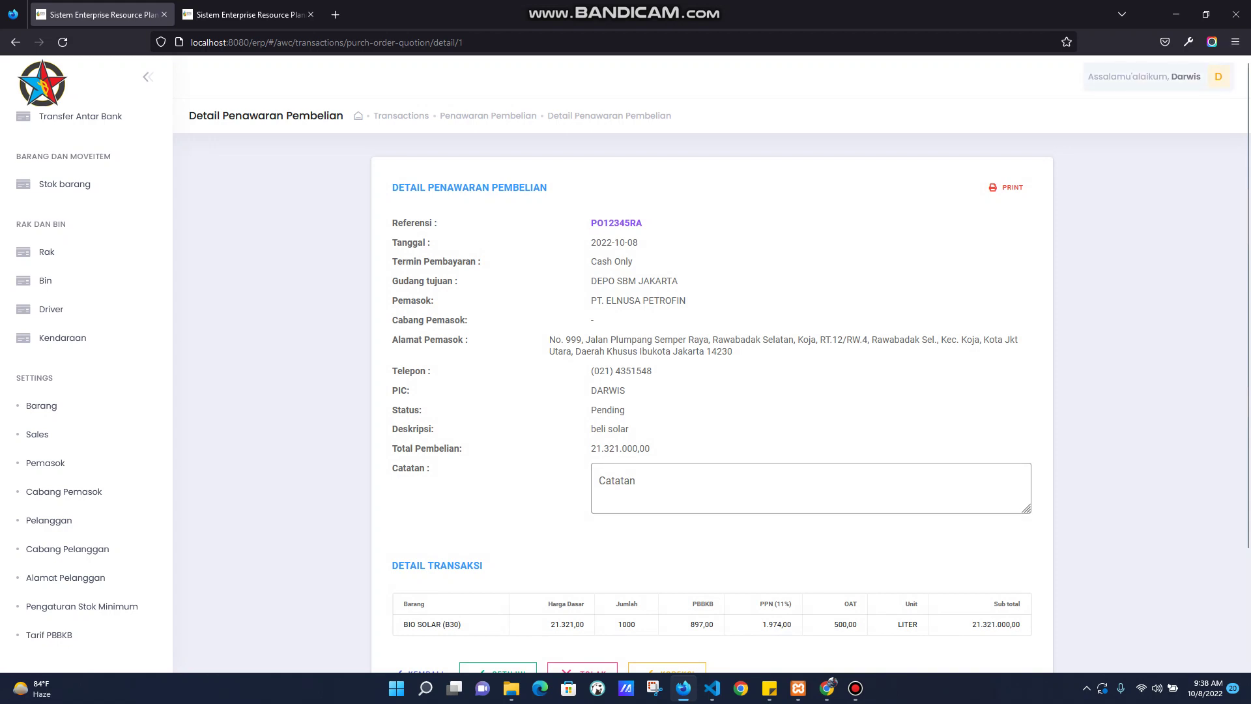
Check the roles listed in the signed-in account's profile and close the profile.
left_click(1157, 76)
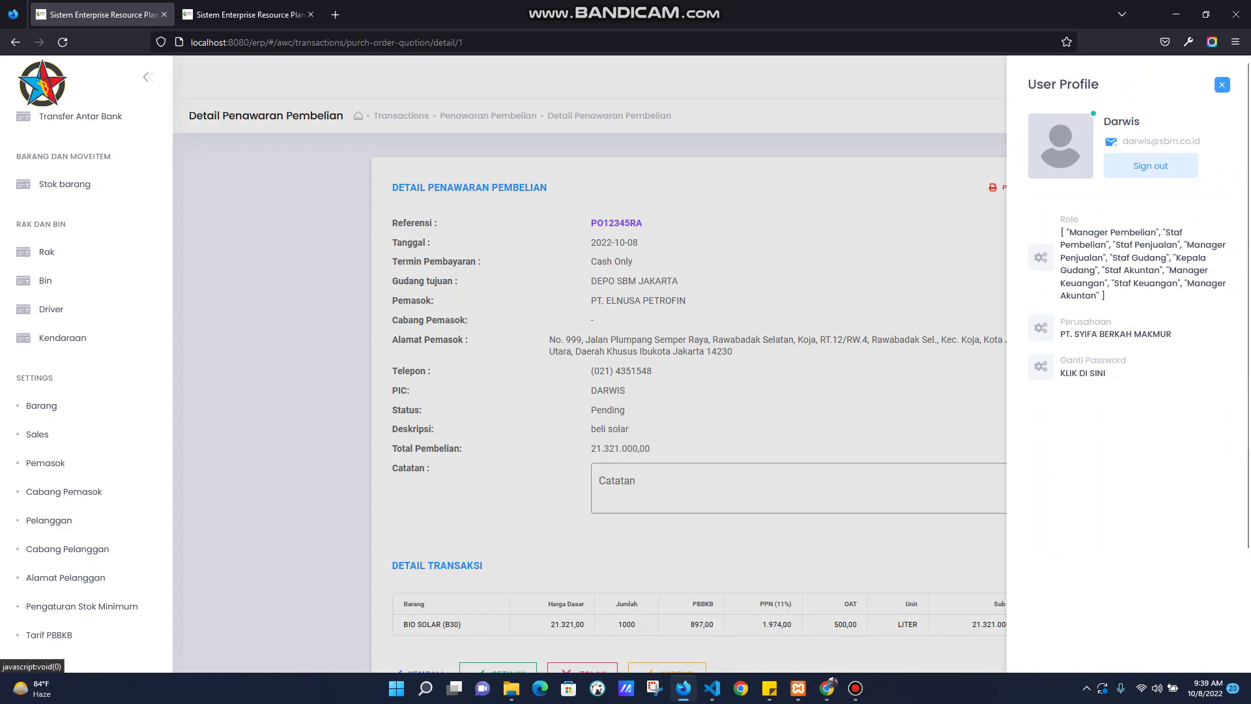
left_click(1222, 84)
Return the purchase request for correction (Koreksi) with the note "ada yang salah" and confirm the decision.
scroll(710, 358, "down", 3)
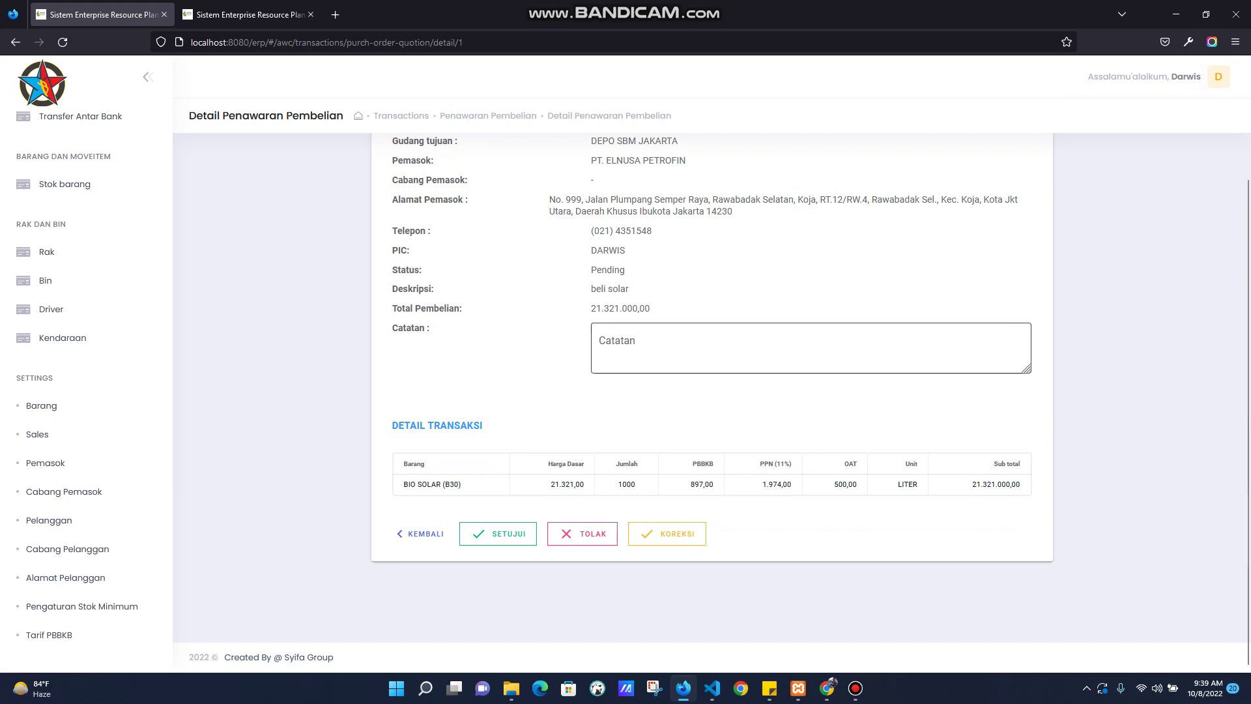
left_click(599, 336)
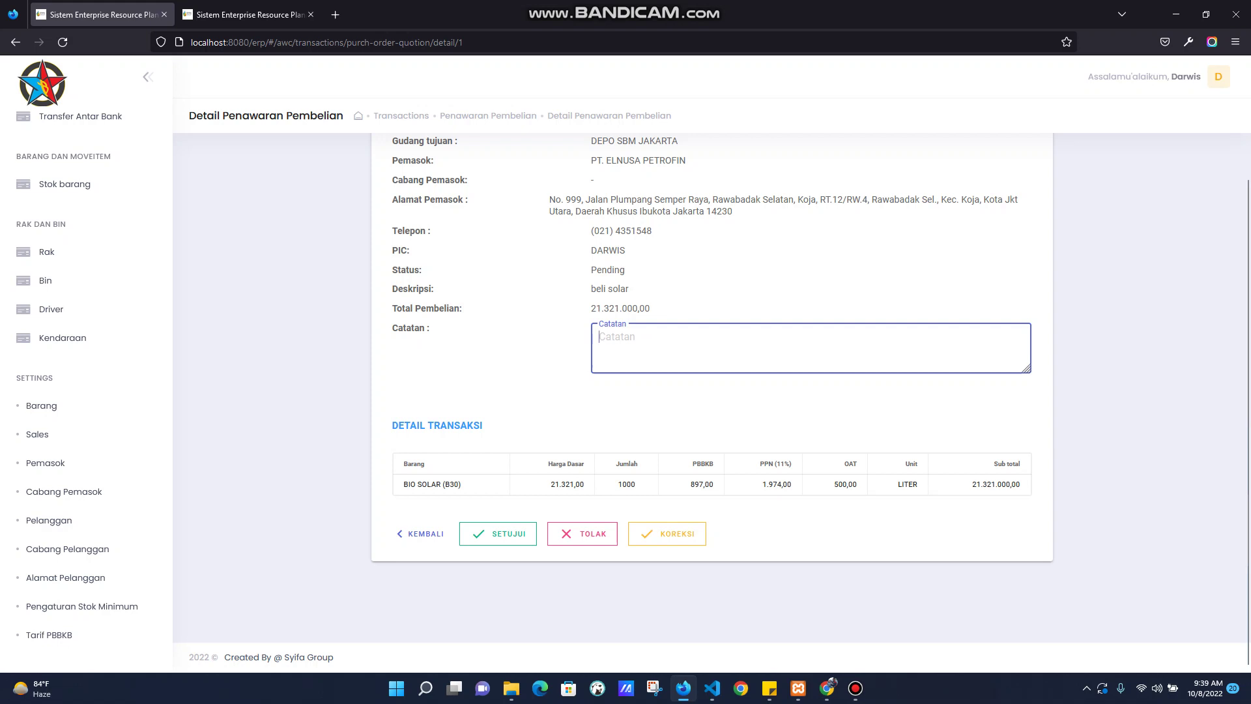
type("ada ")
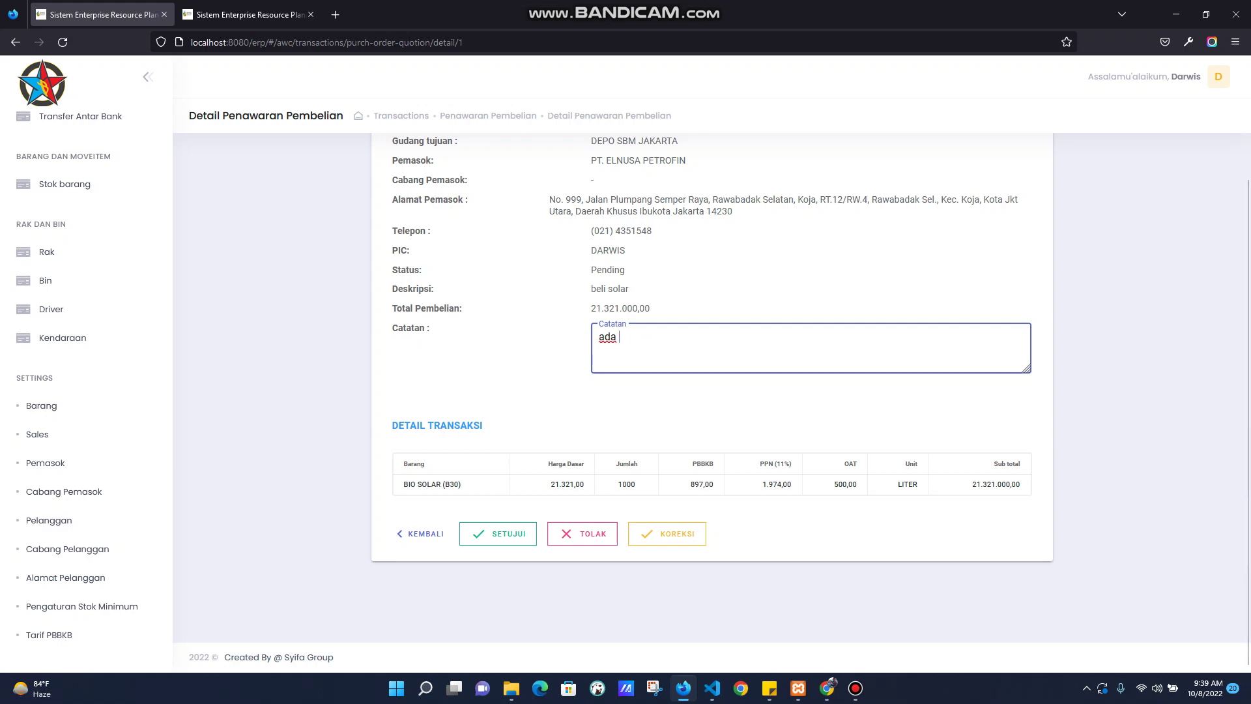
type("yang salah")
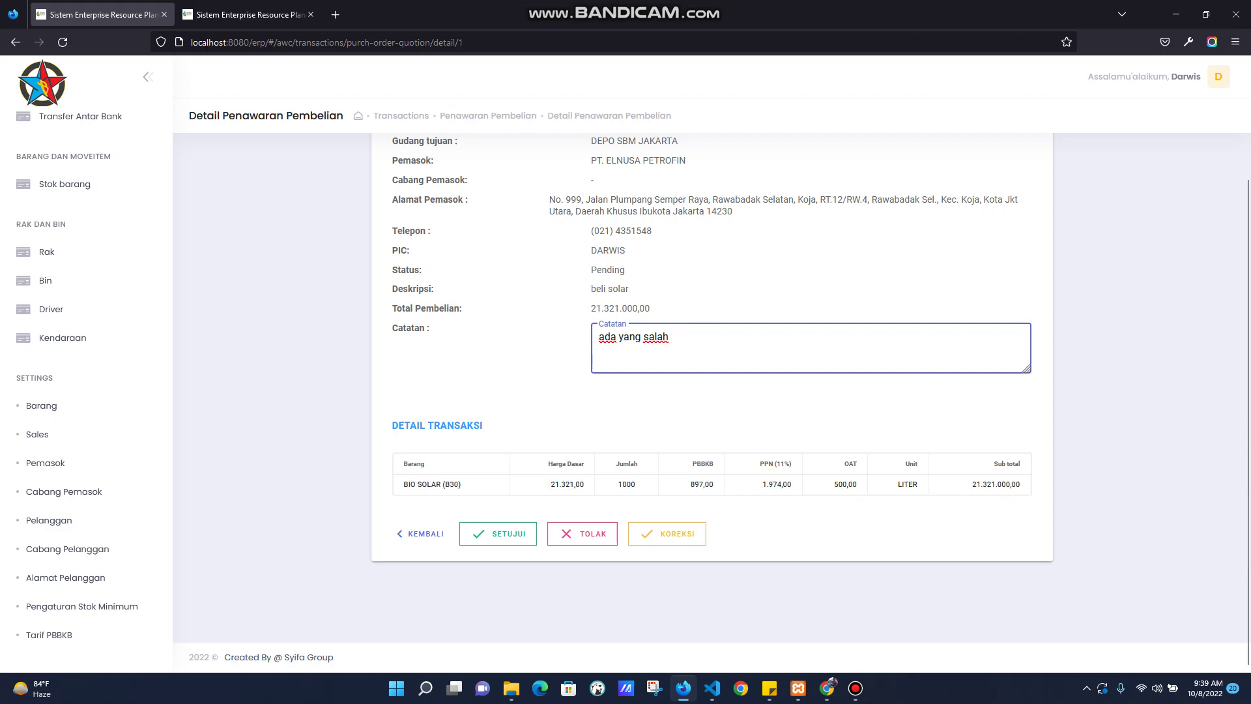
left_click(667, 533)
left_click(588, 402)
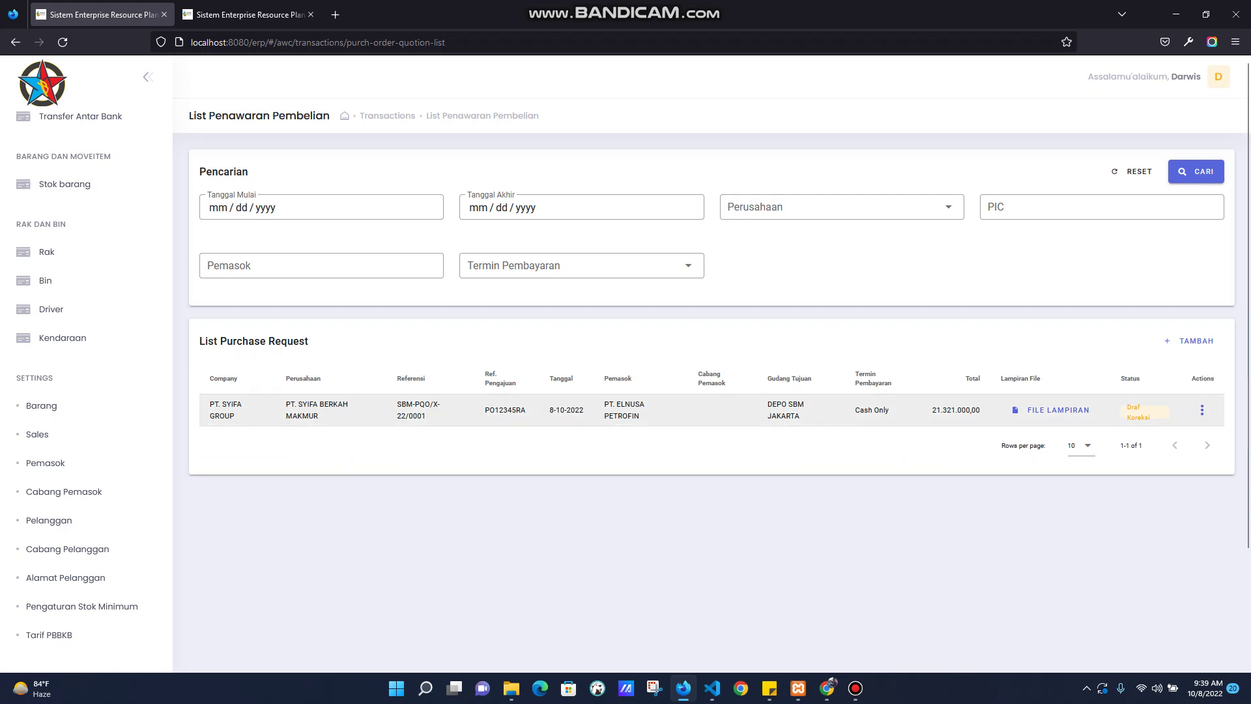
Reopen the purchase request for verification and approve it with the note "setuju".
left_click(1203, 410)
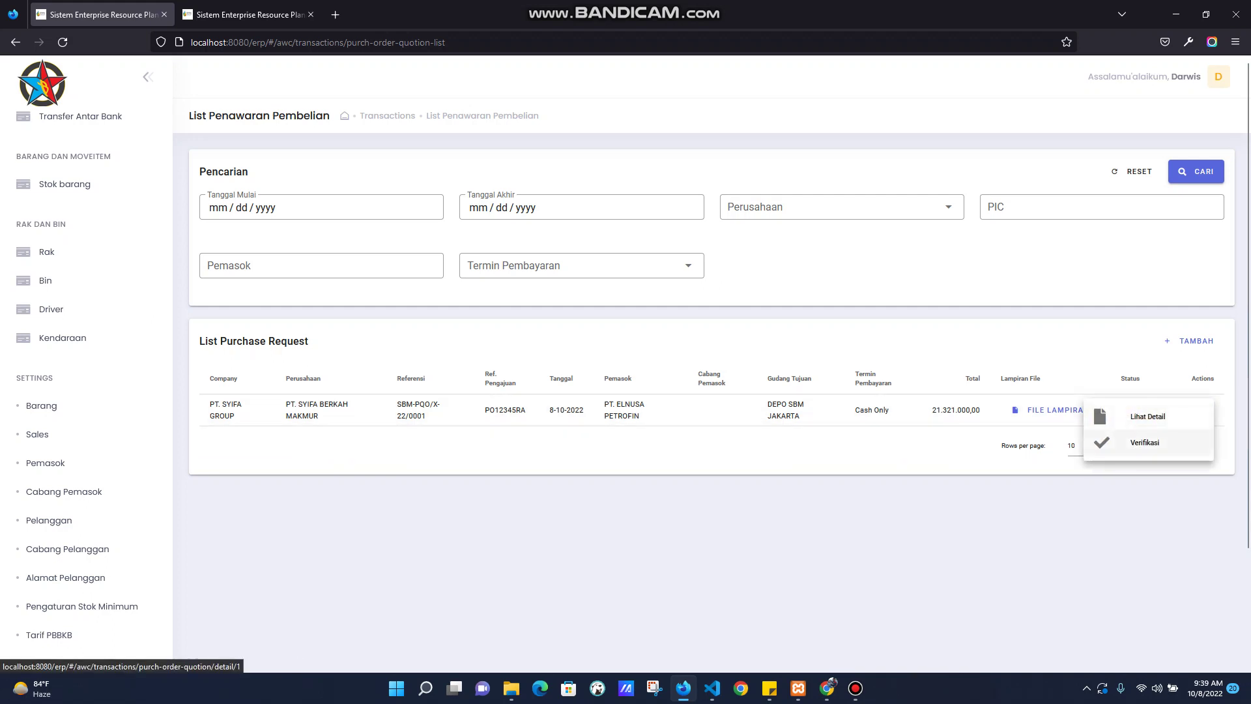
left_click(1147, 416)
scroll(712, 403, "down", 2)
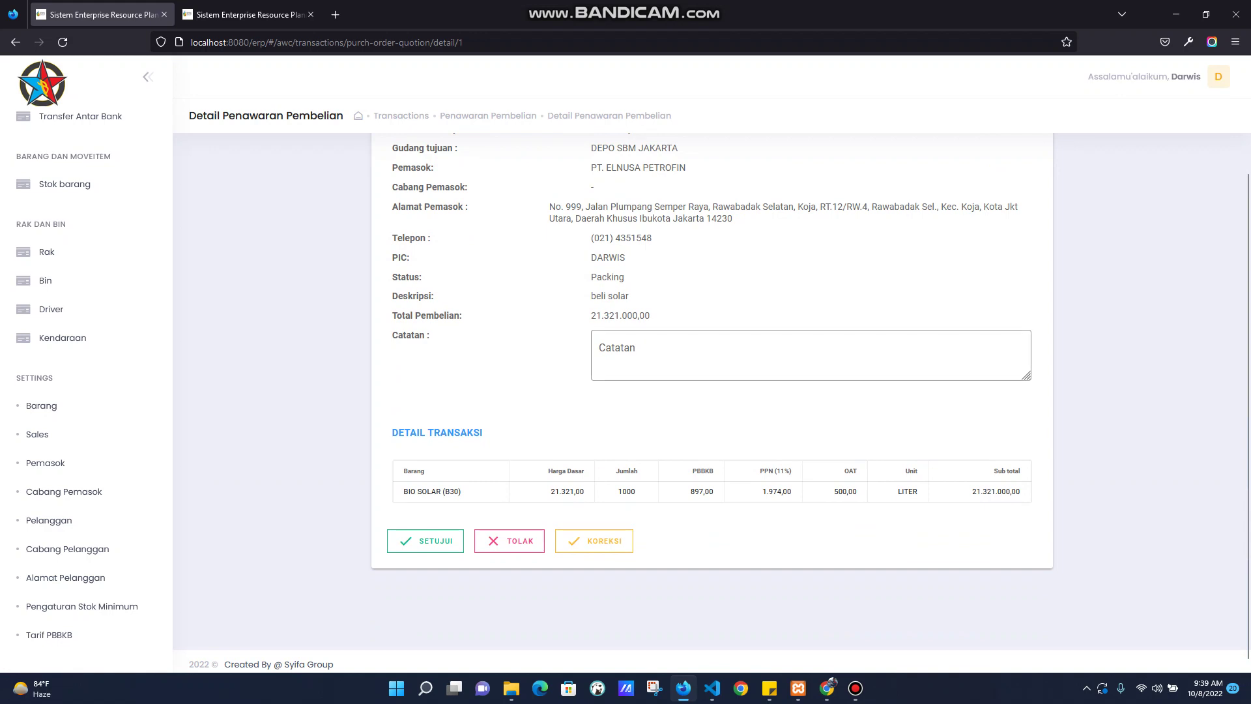
left_click(599, 346)
type("setuju")
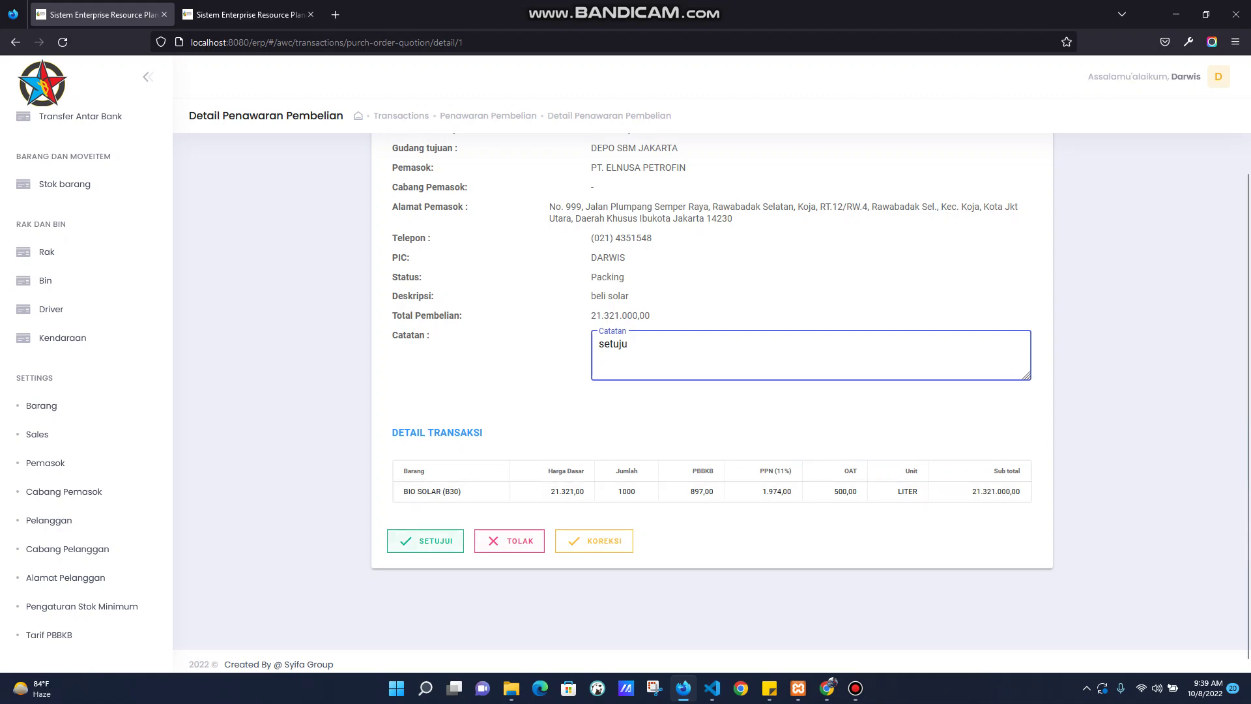
left_click(426, 541)
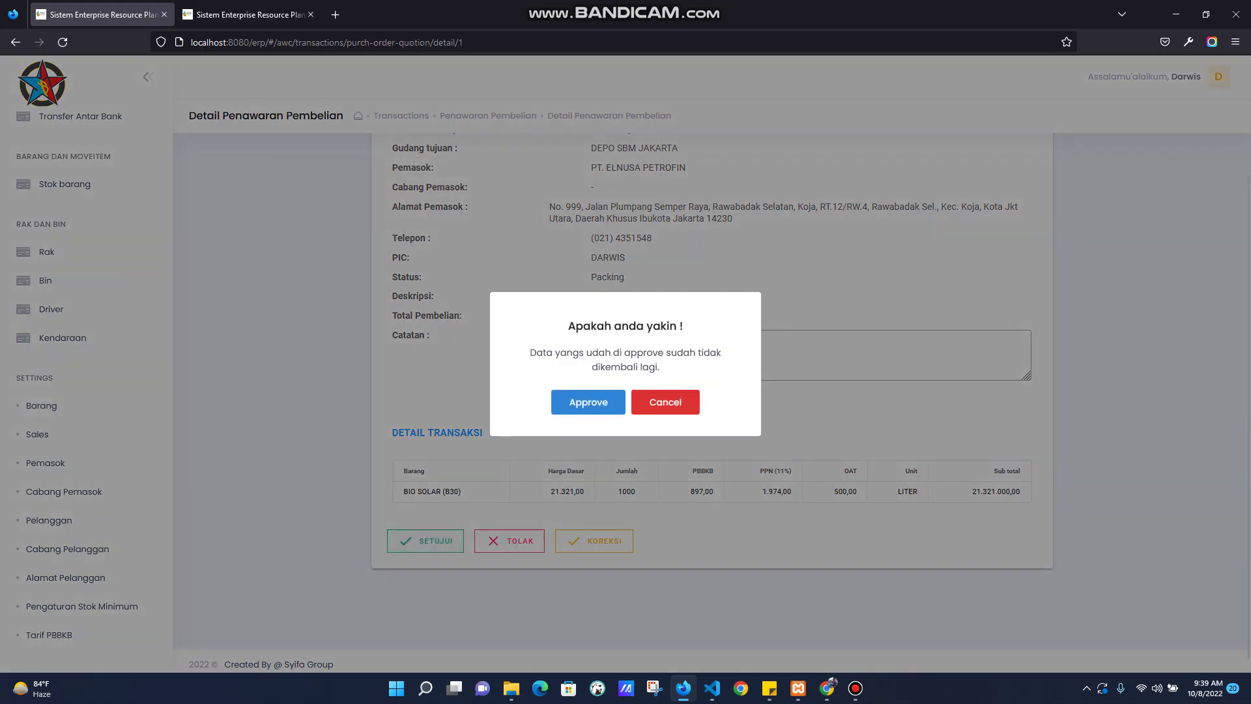
left_click(588, 402)
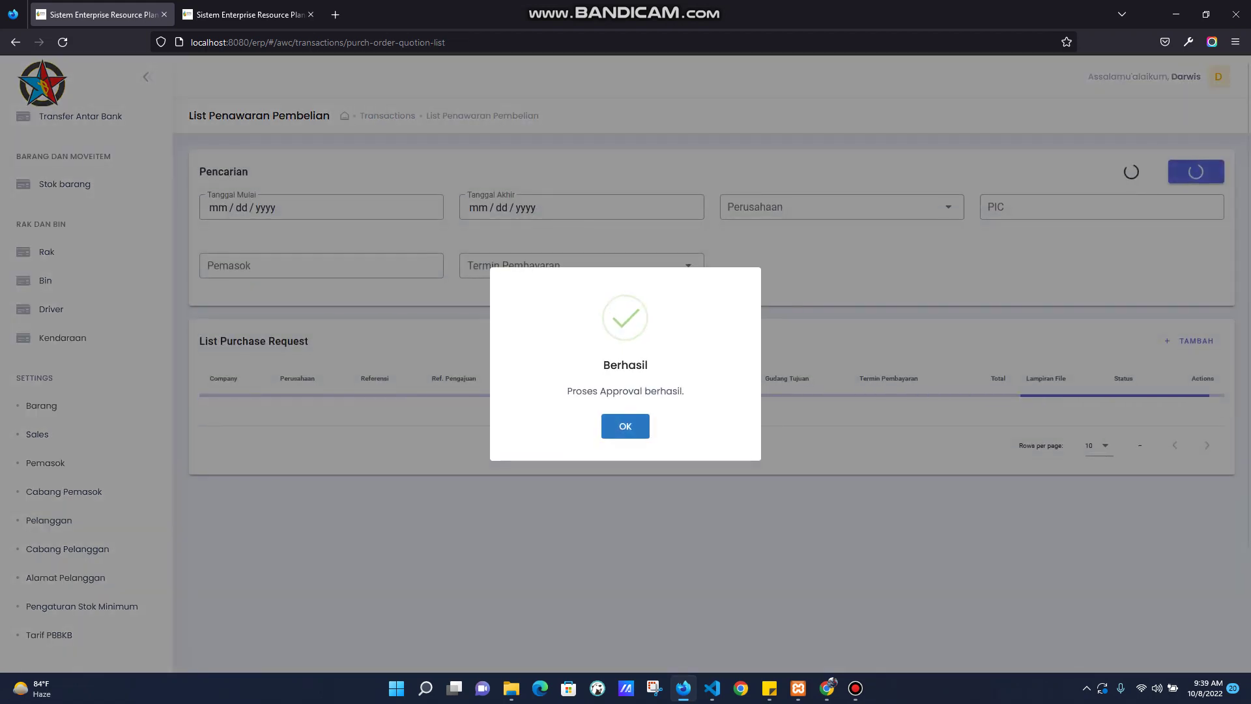
key("Return")
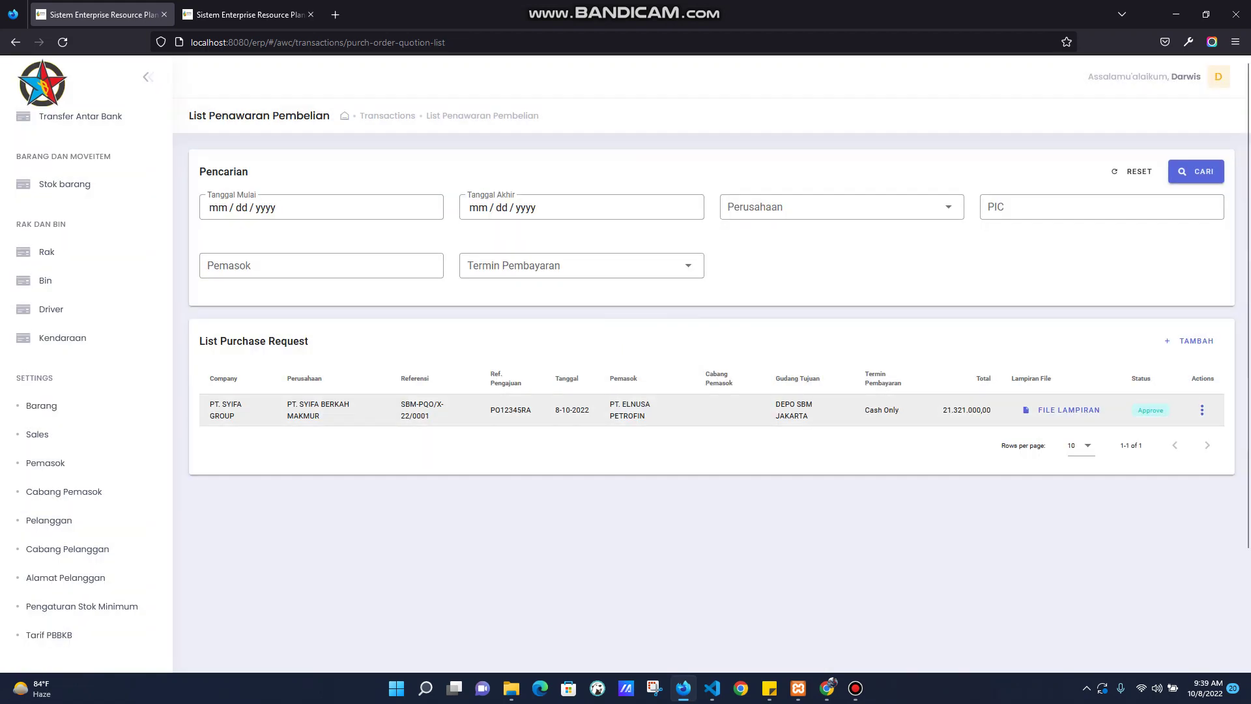
Open the approved purchase request's data and review its fields and item table.
left_click(1203, 409)
left_click(1147, 442)
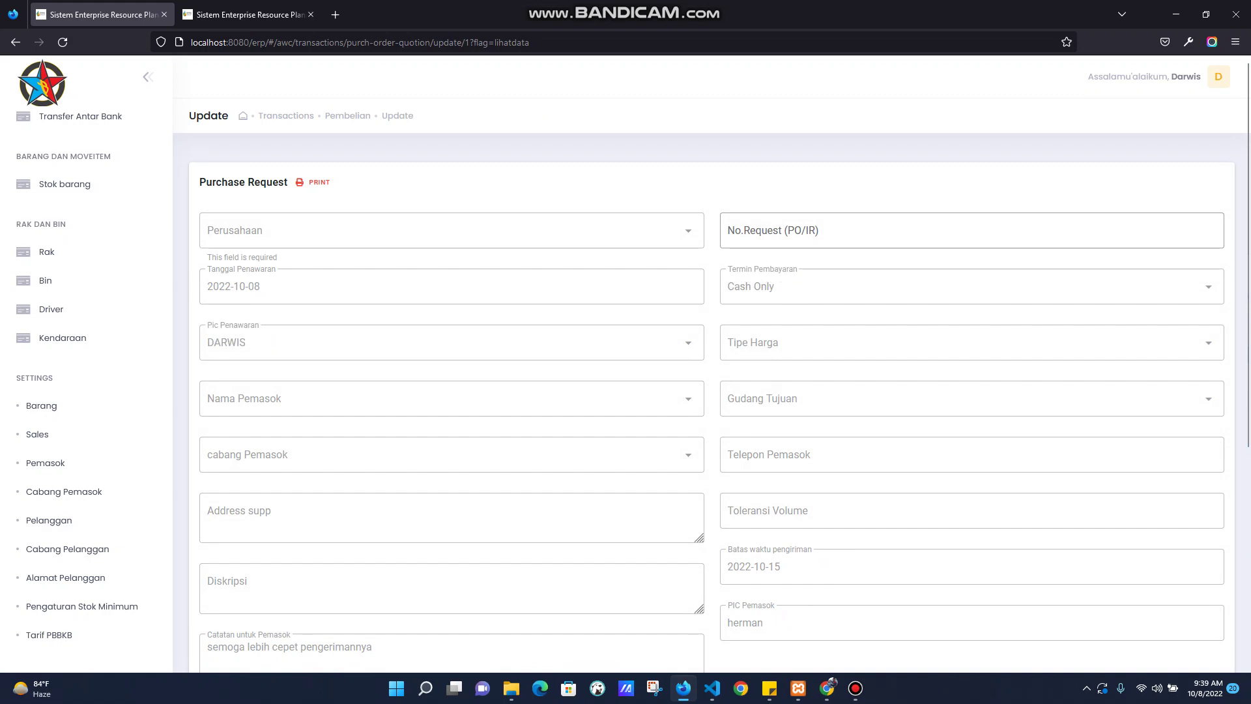
scroll(717, 391, "down", 5)
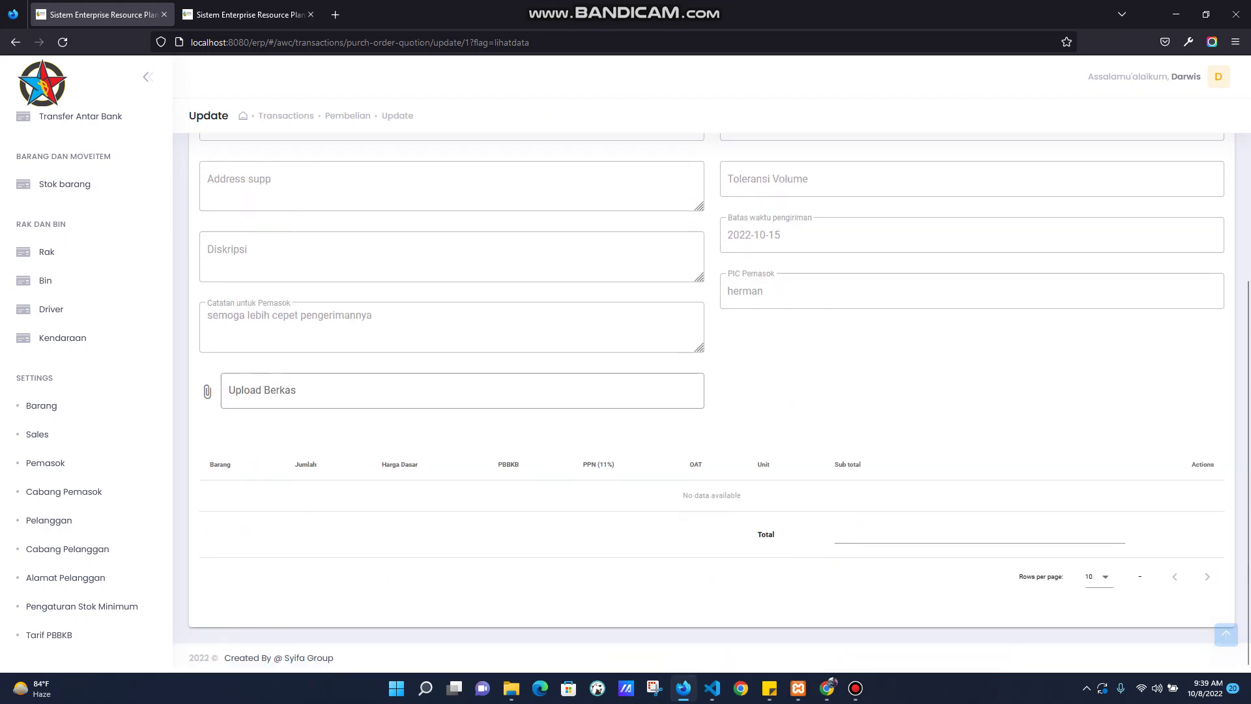
Print the approved purchase request as a PDF, read through the document and close its tab and preview.
scroll(712, 401, "up", 5)
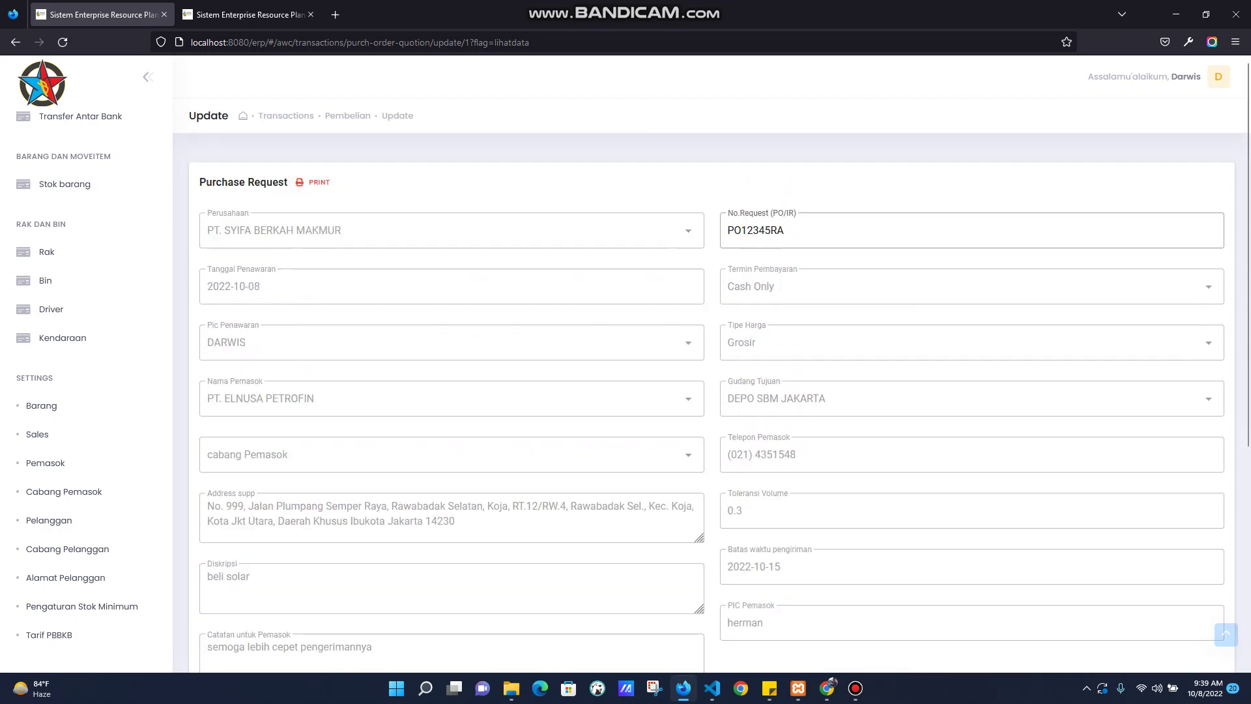
left_click(317, 184)
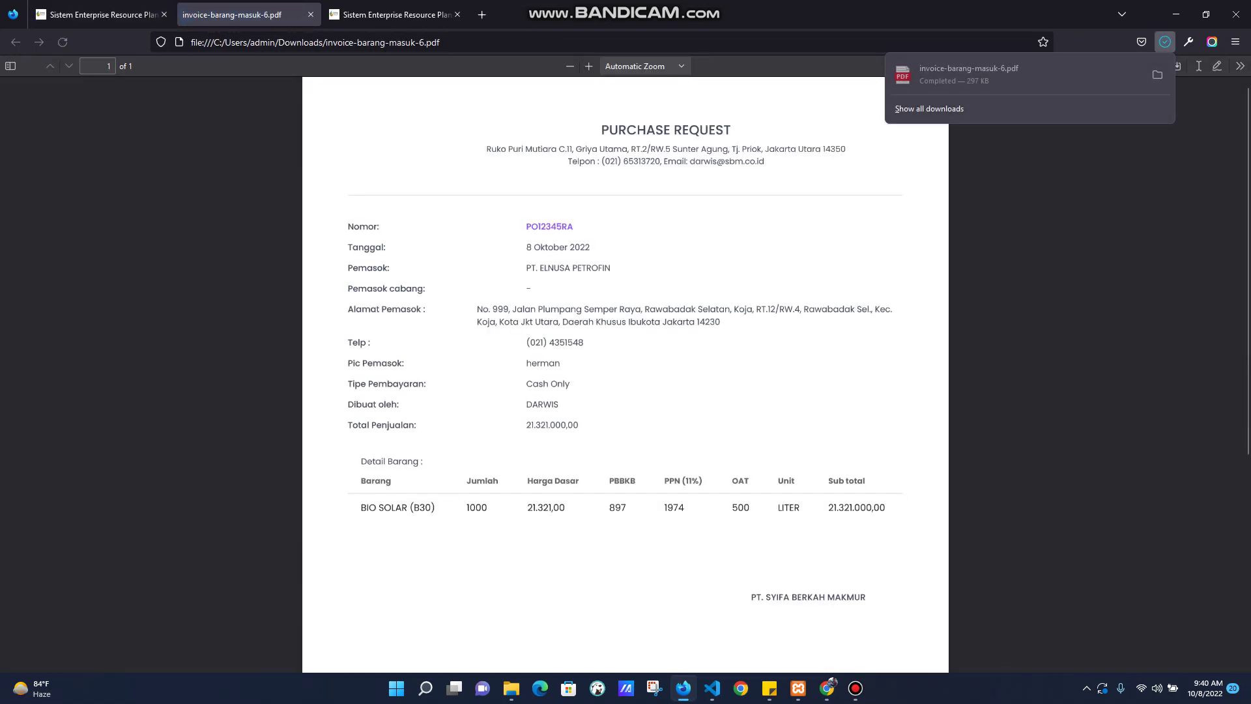
scroll(625, 375, "down", 3)
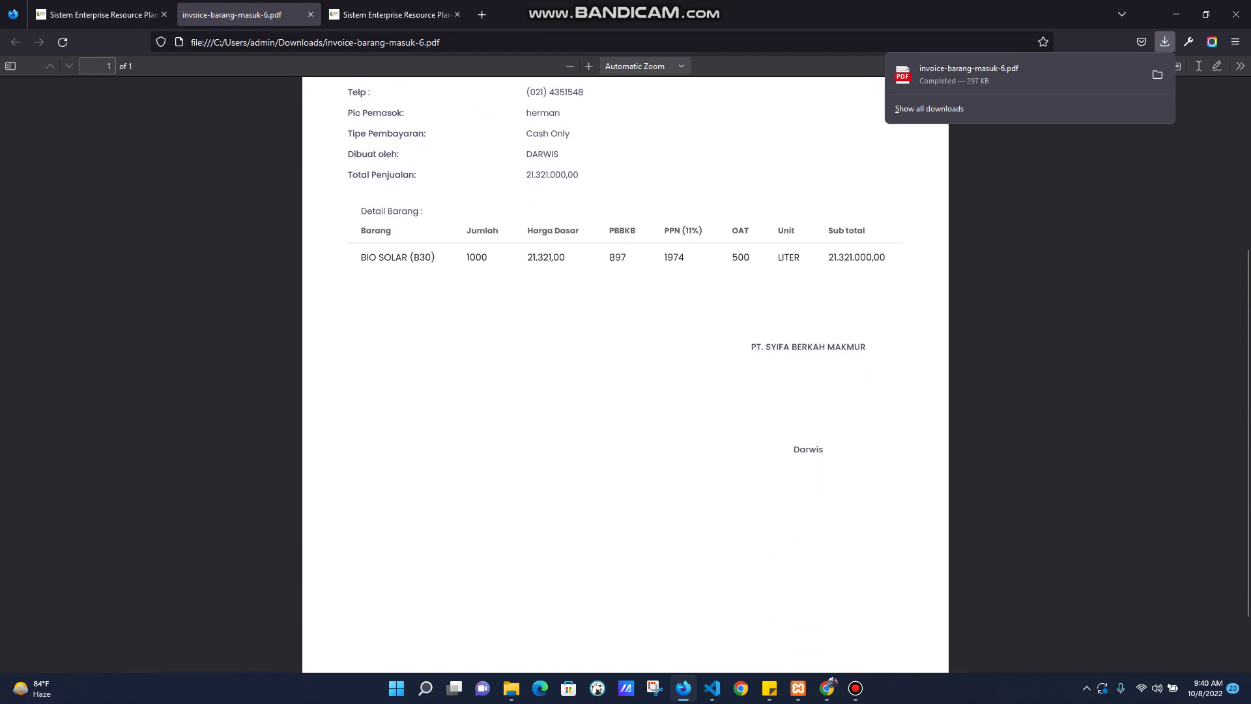
scroll(625, 375, "up", 4)
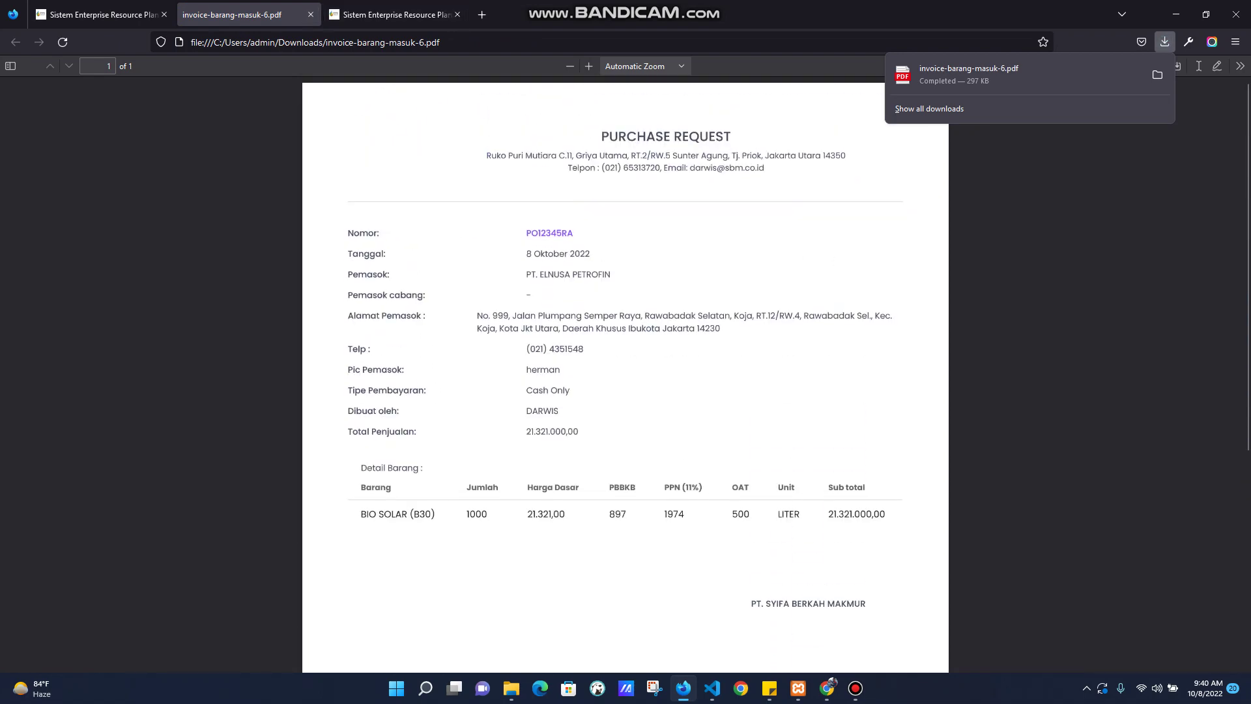
left_click(311, 15)
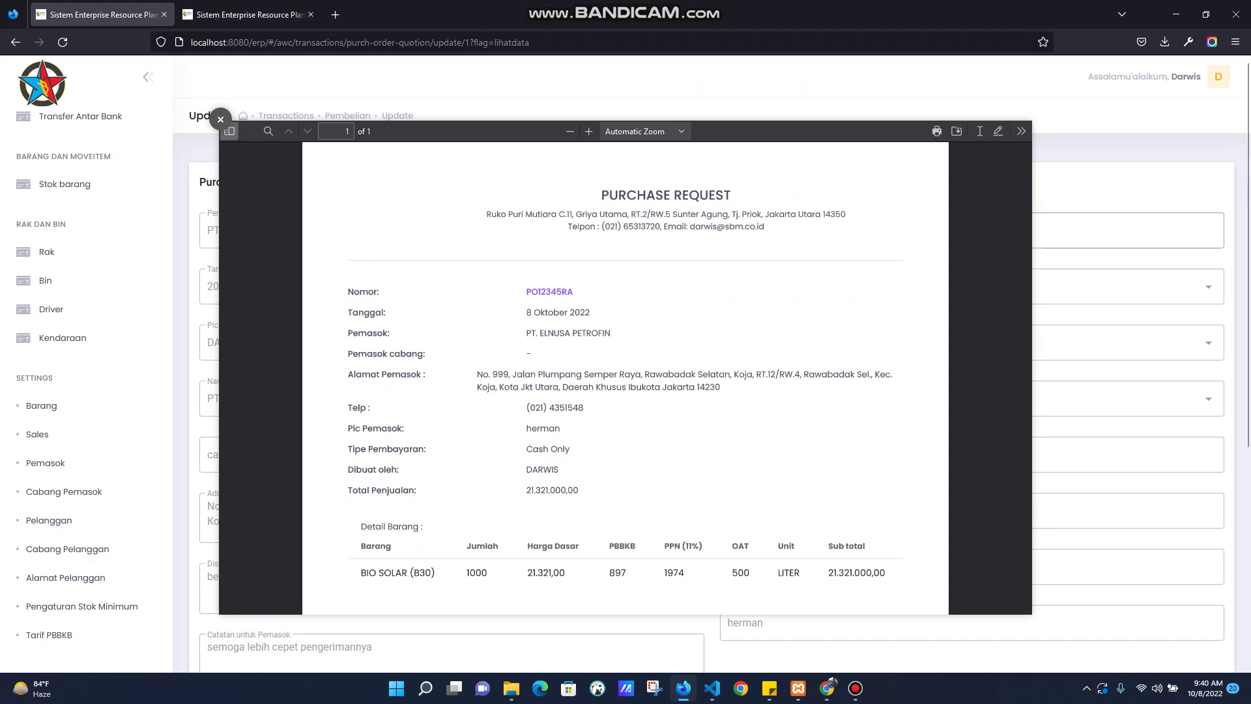
left_click(220, 120)
Return to the purchase request list and check the actions available for the approved PT. ELNUSA PETROFIN request.
scroll(85, 365, "up", 10)
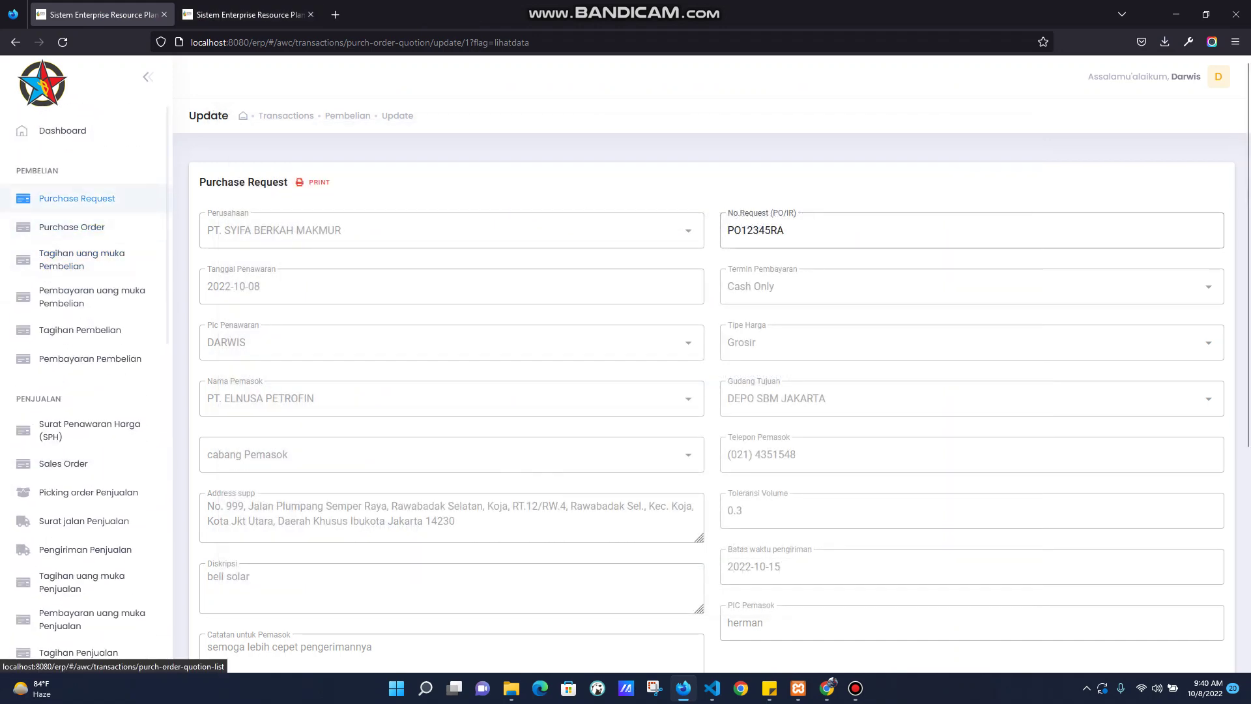
left_click(77, 198)
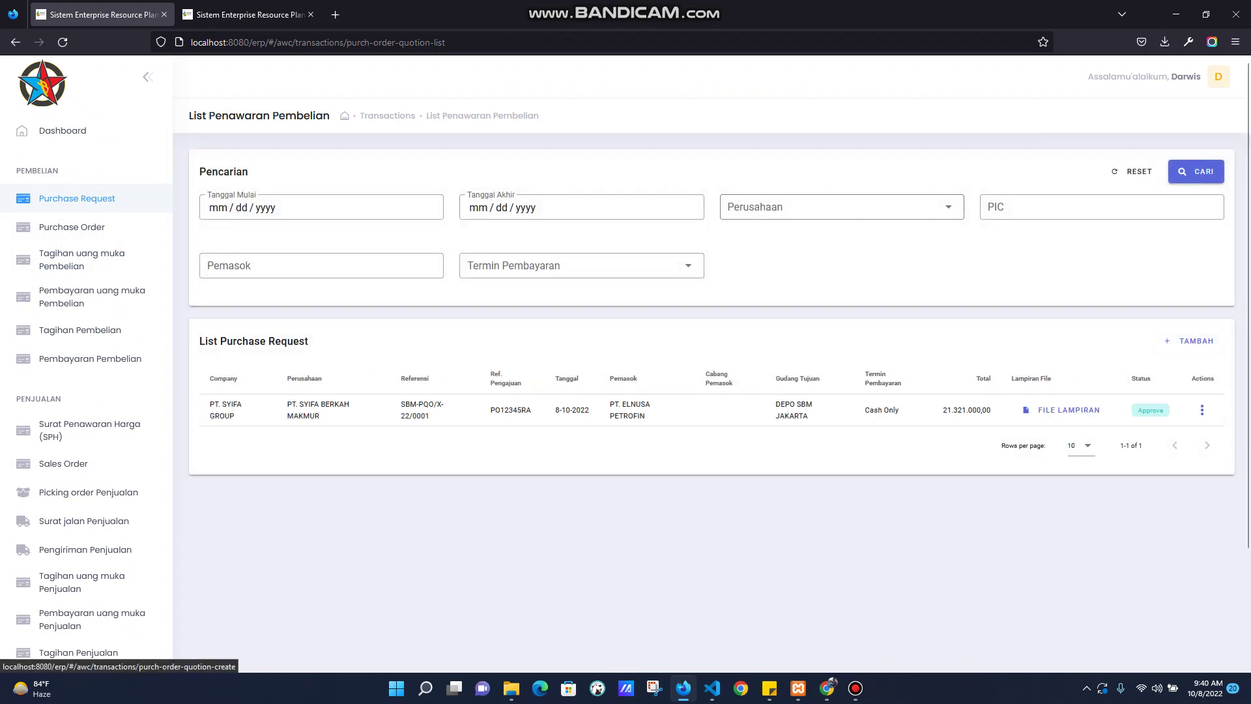
left_click(1202, 410)
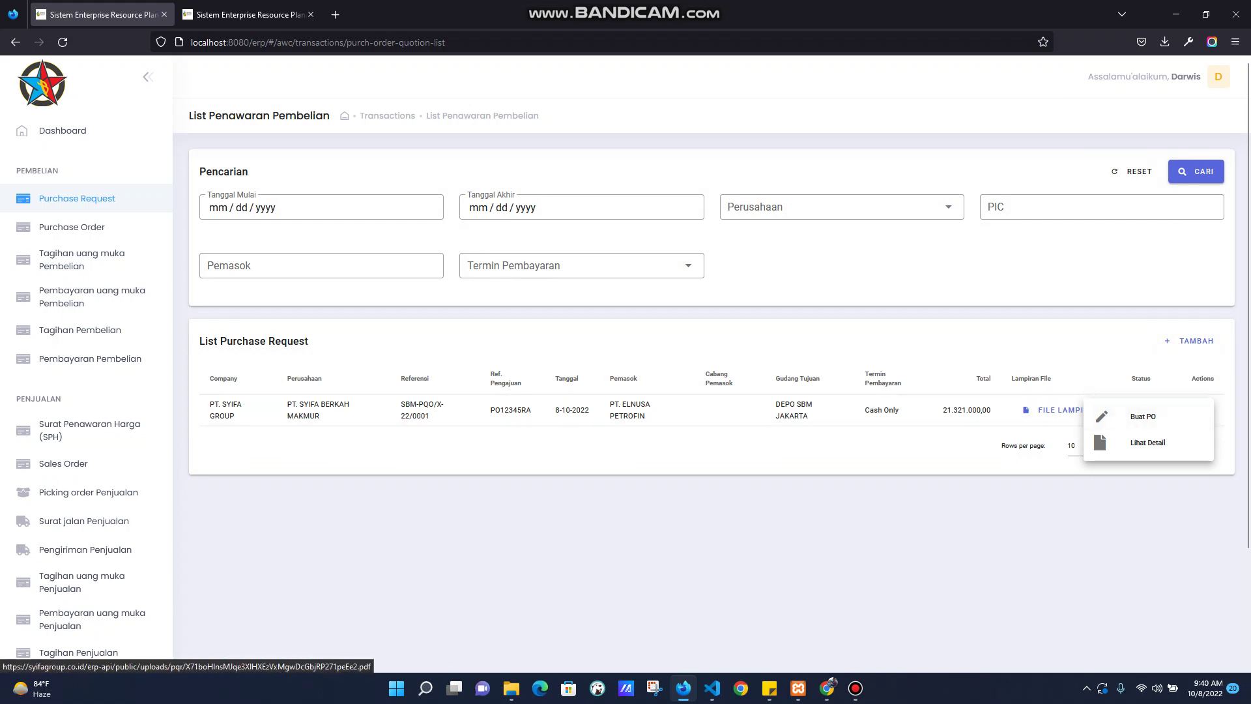
key("Escape")
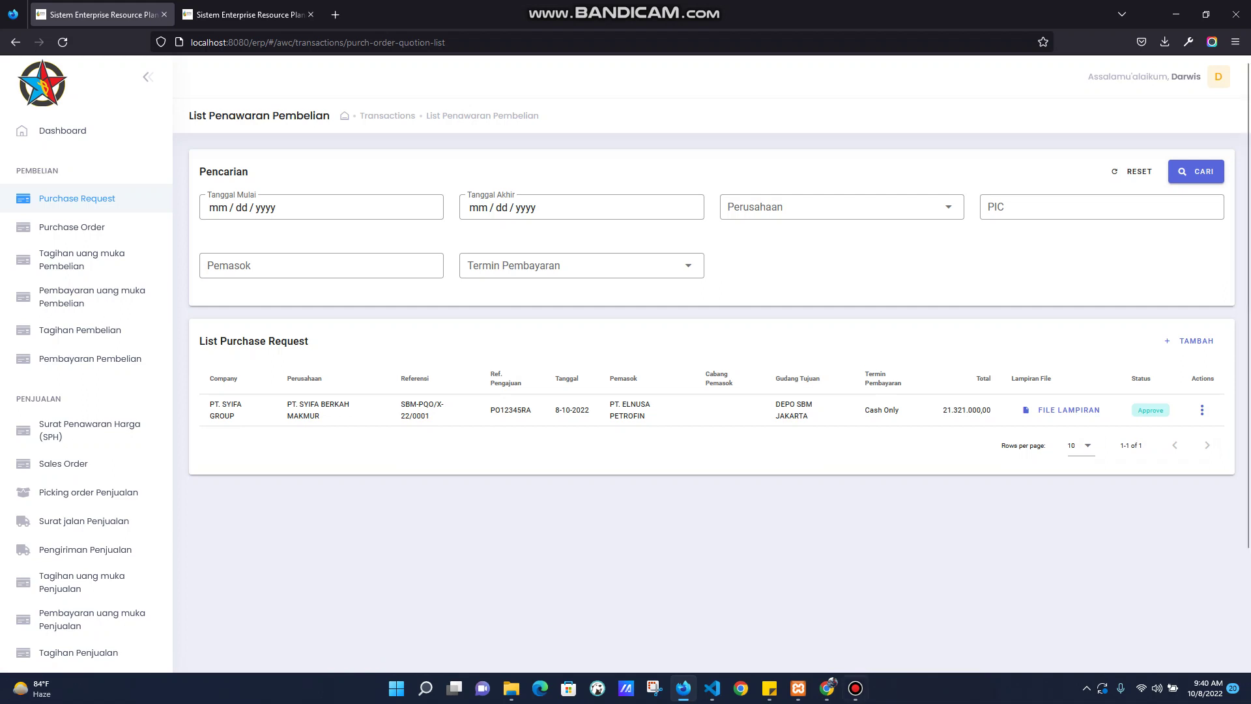
Sign the current account out of the ERP system from its user profile.
left_click(1218, 77)
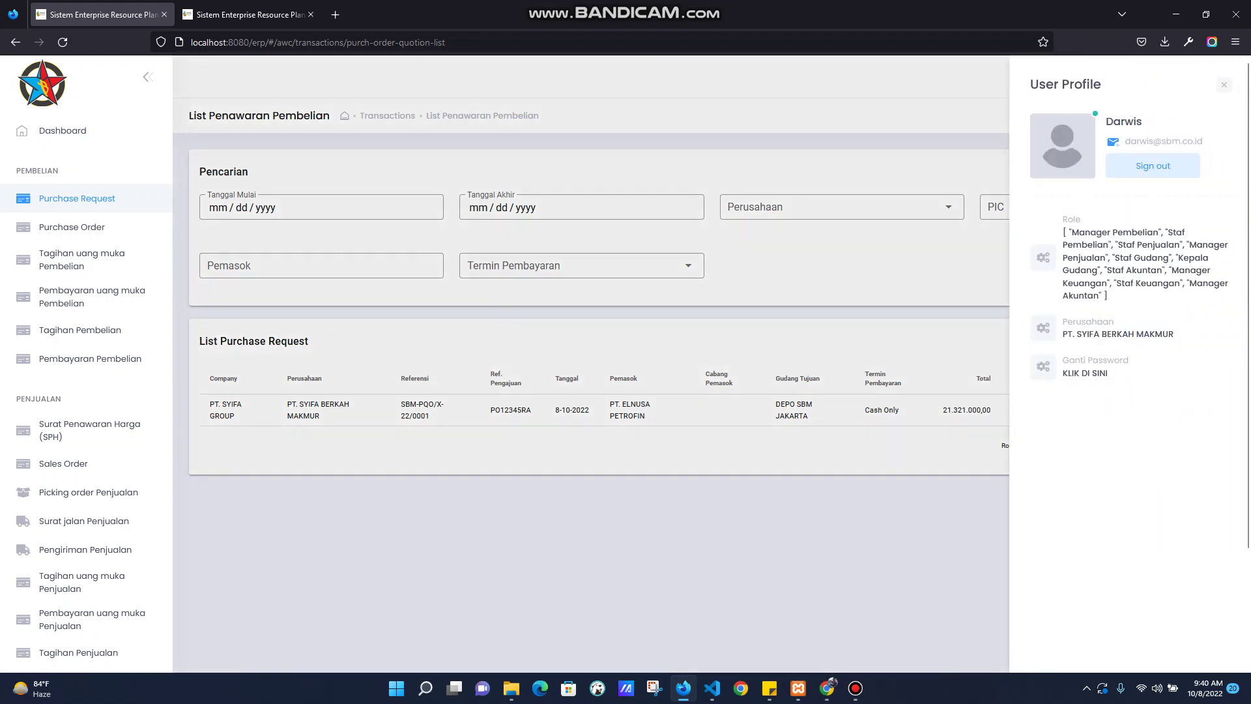
left_click(1153, 166)
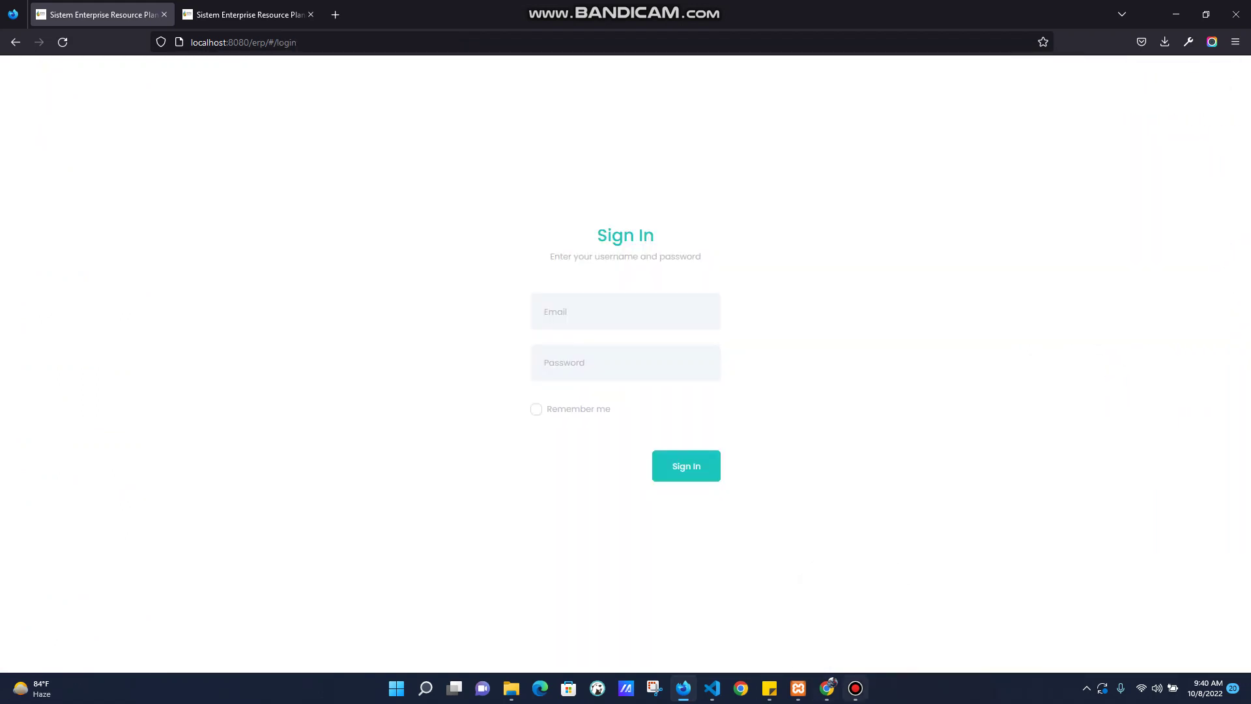